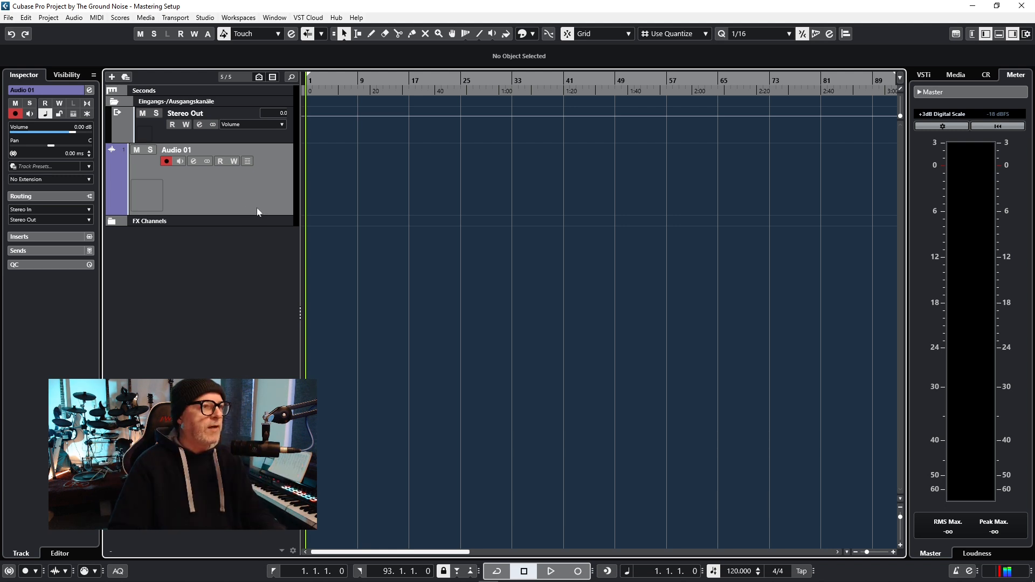
# Step: Import the 06c2_mix audio file onto the Audio 01 track at the start of the project
pyautogui.click(8, 18)
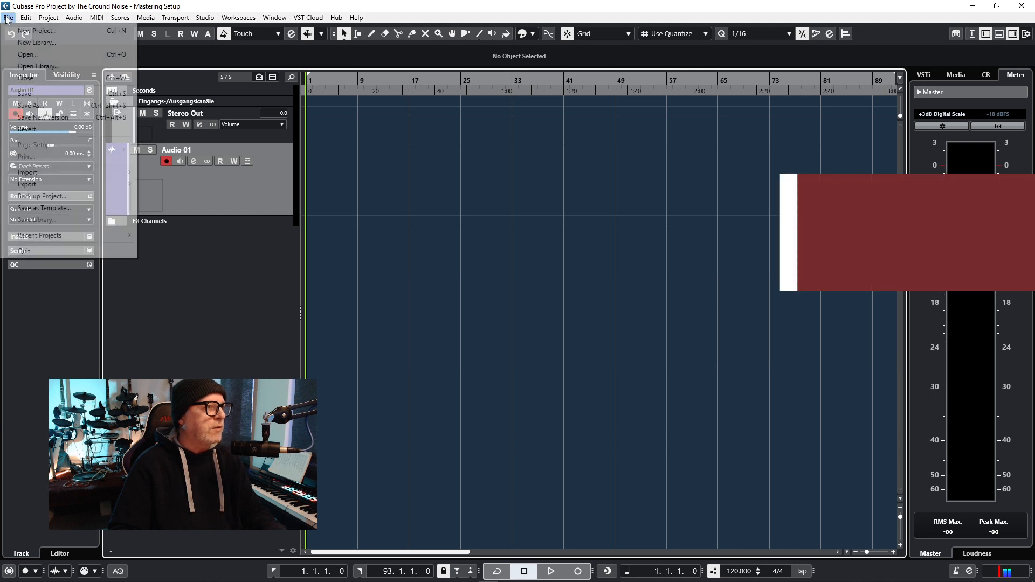
pyautogui.moveTo(62, 174)
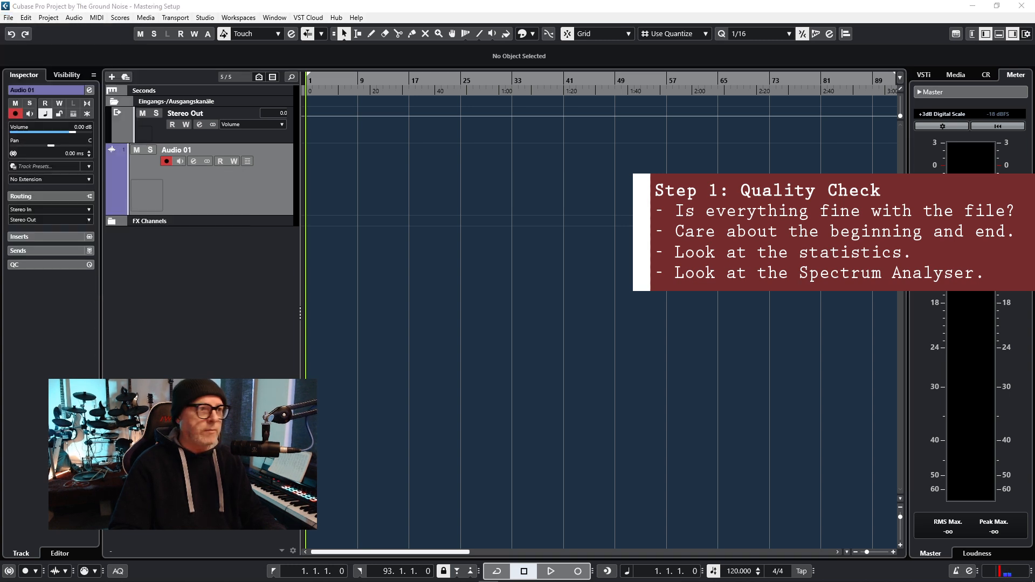
pyautogui.moveTo(0, 163); pyautogui.dragTo(308, 167)
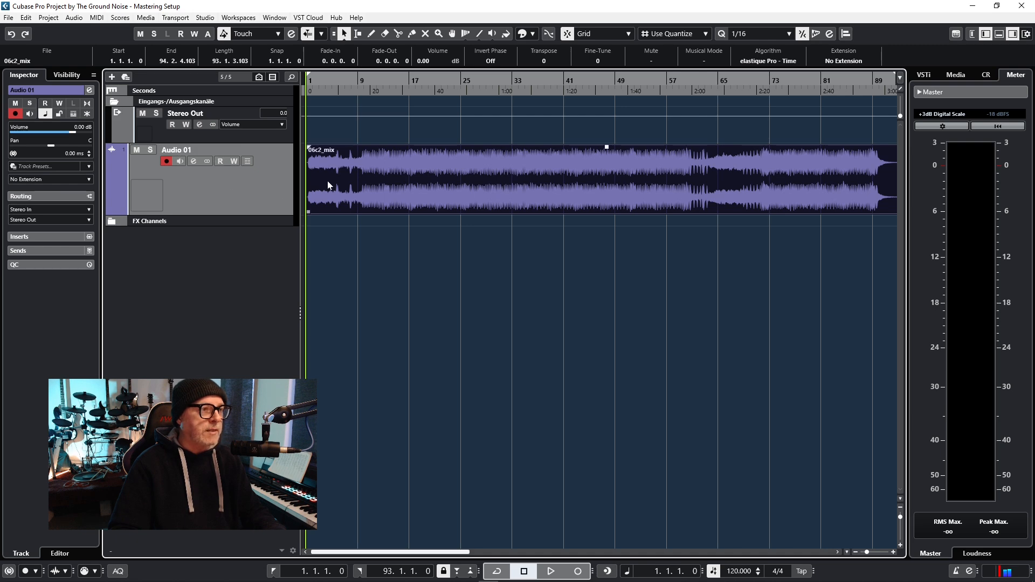
# Step: Trim part of the silence at the start of the 06c2_mix event and move the event back to 1. 1. 1. 0
pyautogui.press('h')
pyautogui.press('h')
pyautogui.press('h')
pyautogui.press('h')
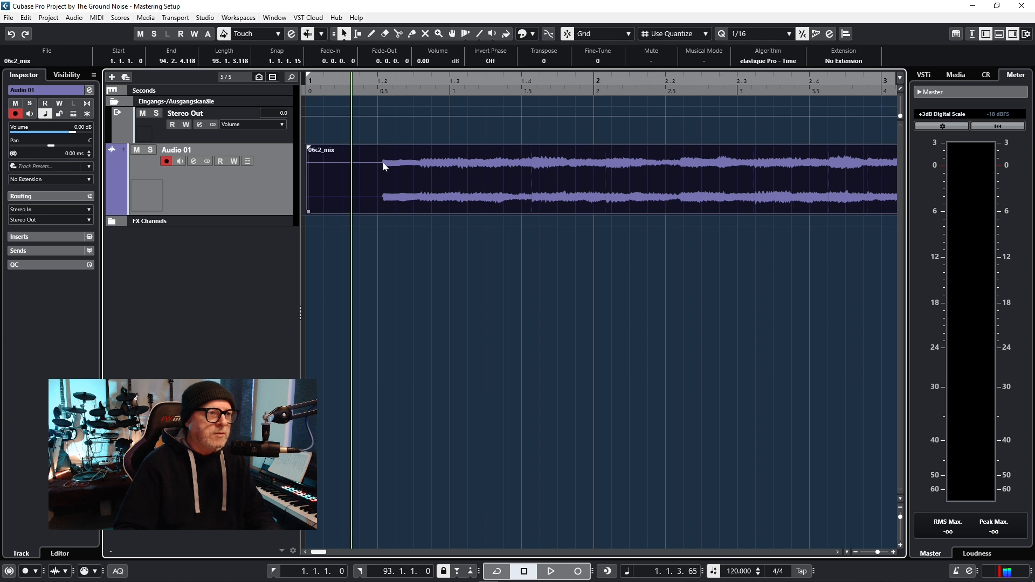
pyautogui.moveTo(309, 210); pyautogui.dragTo(345, 210)
pyautogui.moveTo(500, 187); pyautogui.dragTo(446, 190)
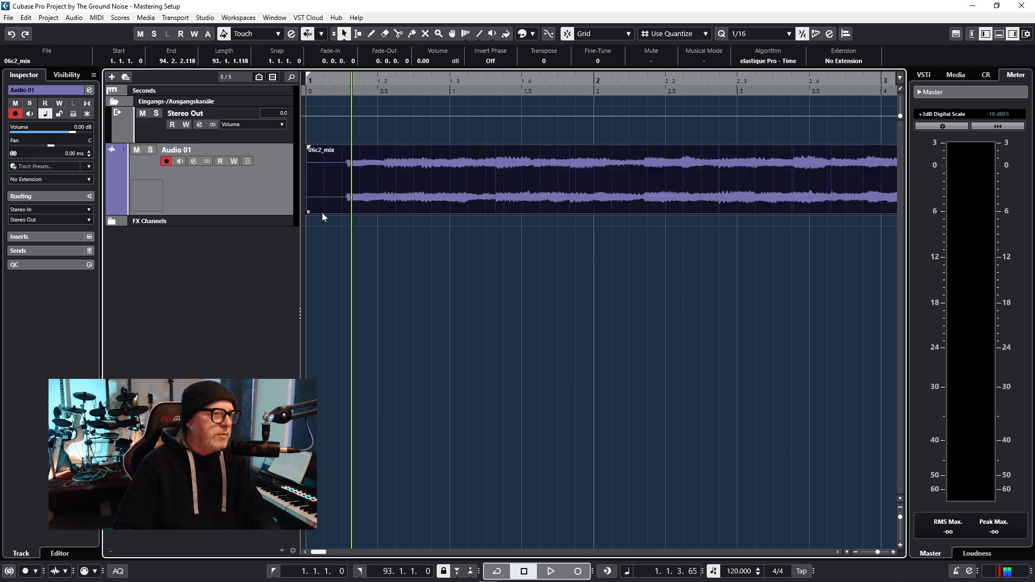
# Step: Trim more of the lead-in silence, realign the event to 1. 1. 1. 0, and add a fade-in of 0. 0. 1. 20
pyautogui.moveTo(309, 210); pyautogui.dragTo(327, 210)
pyautogui.moveTo(440, 195); pyautogui.dragTo(414, 190)
pyautogui.moveTo(310, 148); pyautogui.dragTo(328, 147)
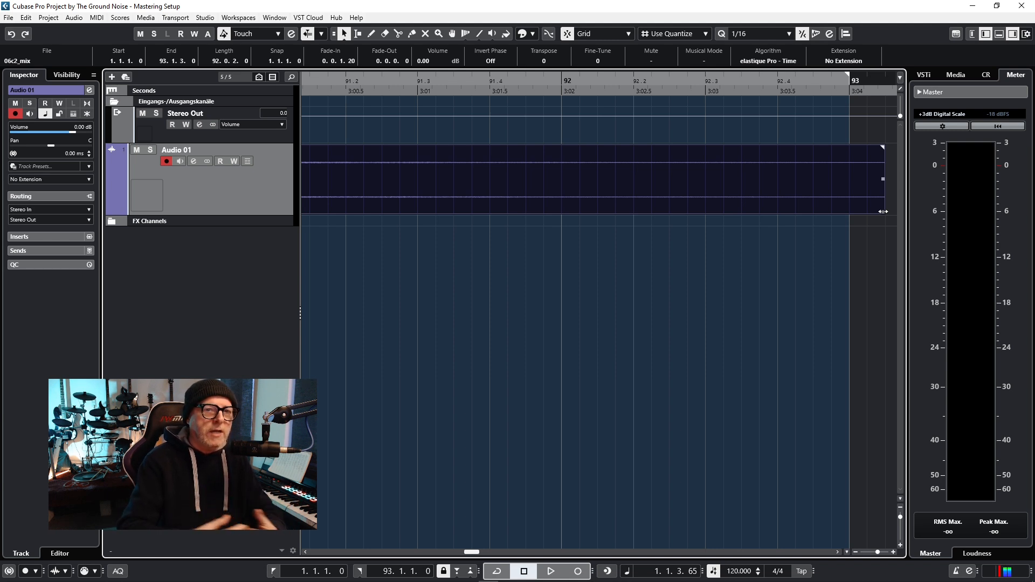
# Step: Trim the end of the 06c2_mix event to 92. 3. 3. 0 and give it a fade-out of 0. 3. 2. 4
pyautogui.moveTo(883, 212); pyautogui.dragTo(756, 196)
pyautogui.moveTo(756, 149); pyautogui.dragTo(519, 215)
pyautogui.hscroll(-4, 441, 163)
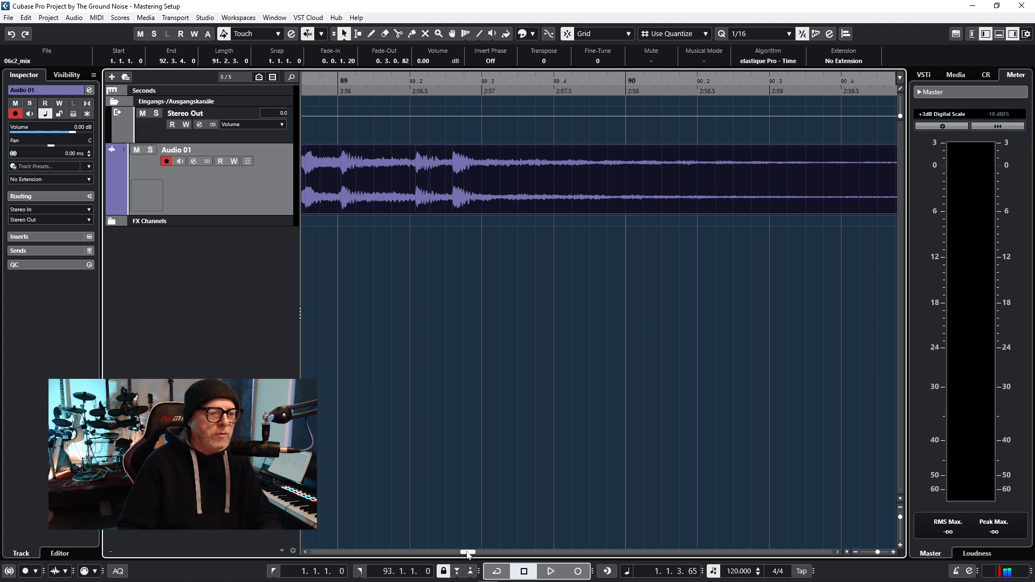
pyautogui.hscroll(5, 468, 552)
pyautogui.moveTo(513, 146); pyautogui.dragTo(488, 153)
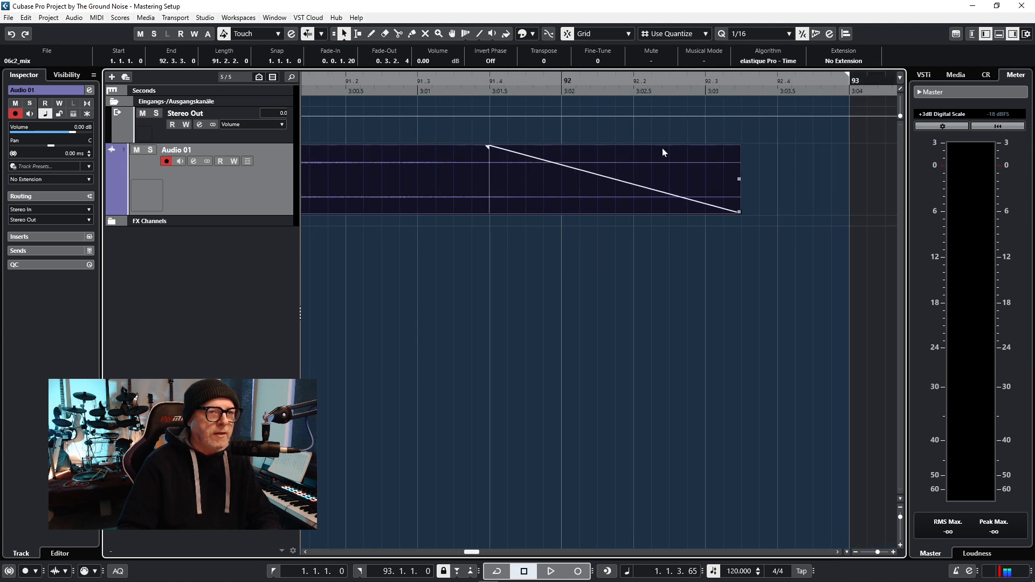
pyautogui.moveTo(850, 79)
pyautogui.mouseDown()
pyautogui.moveTo(726, 83)
pyautogui.moveTo(797, 85)
pyautogui.mouseUp()
pyautogui.press('g')
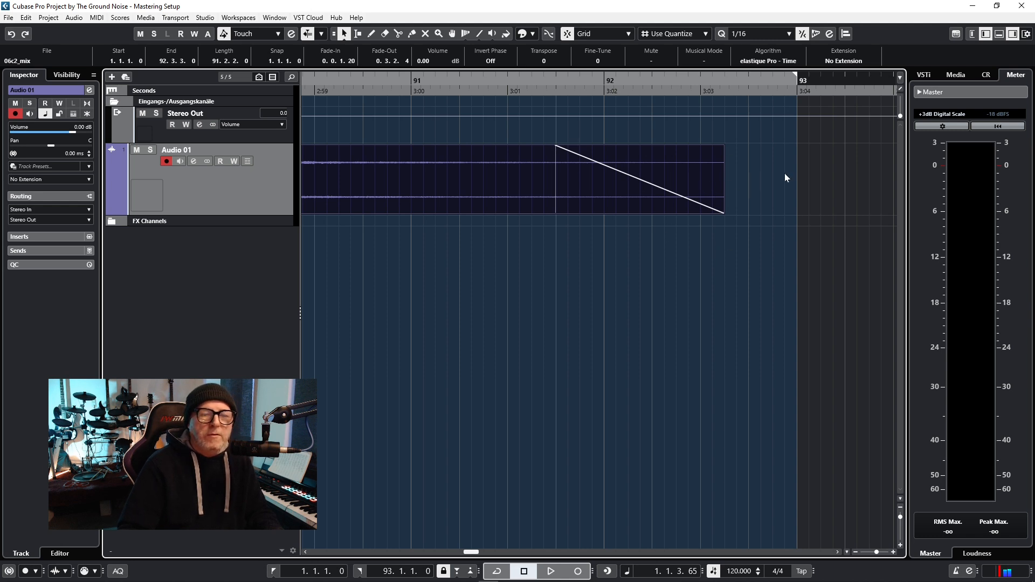
pyautogui.hotkey('shift', 'f')
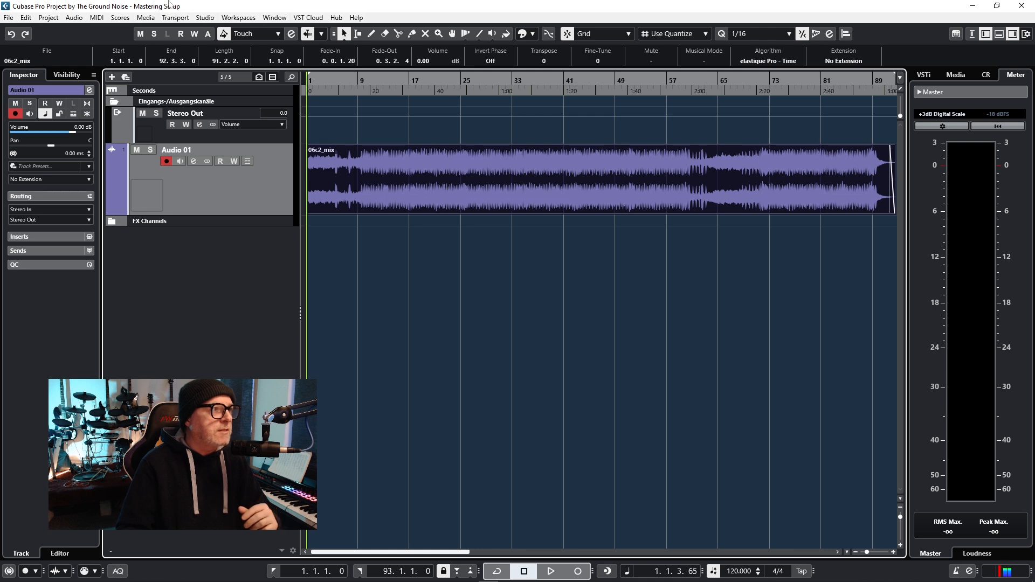
# Step: Examine the audio statistics of the 06c2_mix event, including its peak levels, bit depth, sample rate and loudness
pyautogui.click(74, 17)
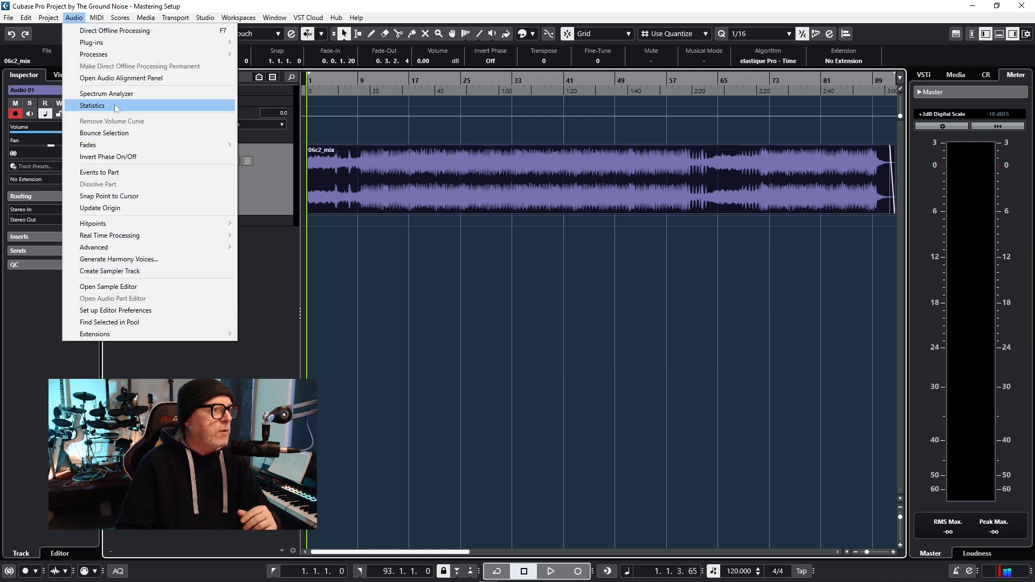
pyautogui.click(92, 106)
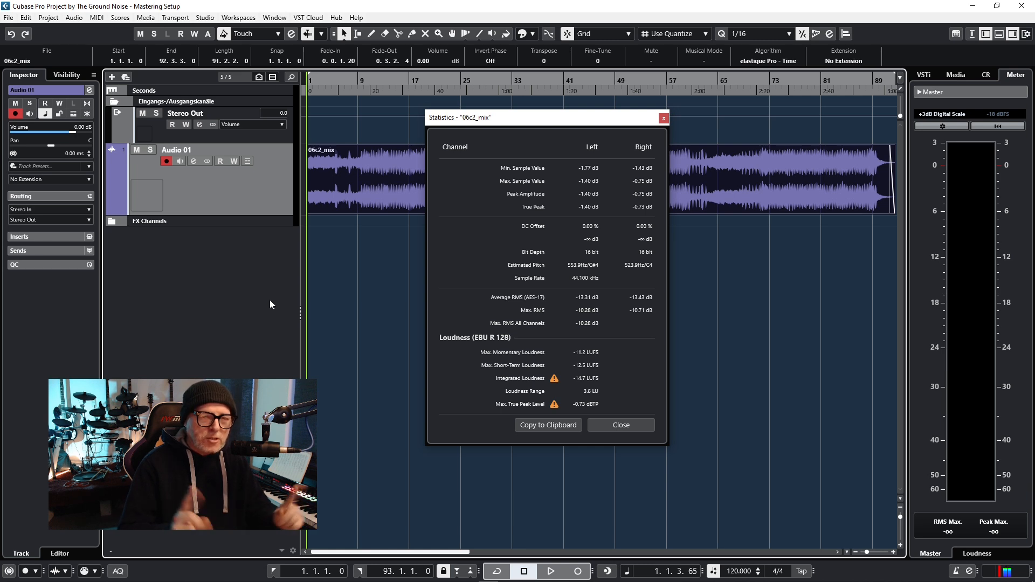
pyautogui.click(663, 117)
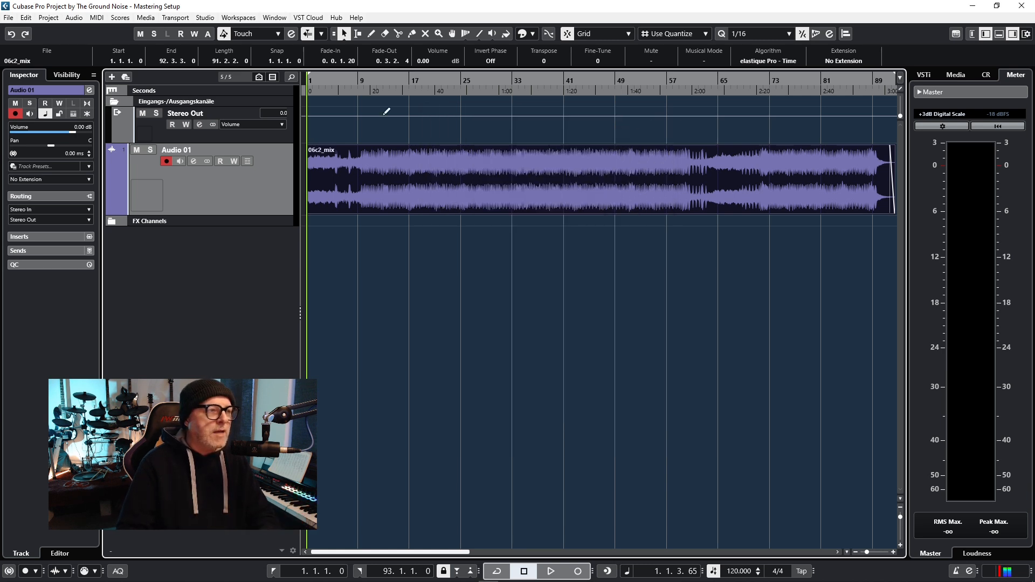
# Step: Inspect the frequency distribution of the 06c2_mix event in the Spectrum Analyzer, up to the high frequencies
pyautogui.click(73, 17)
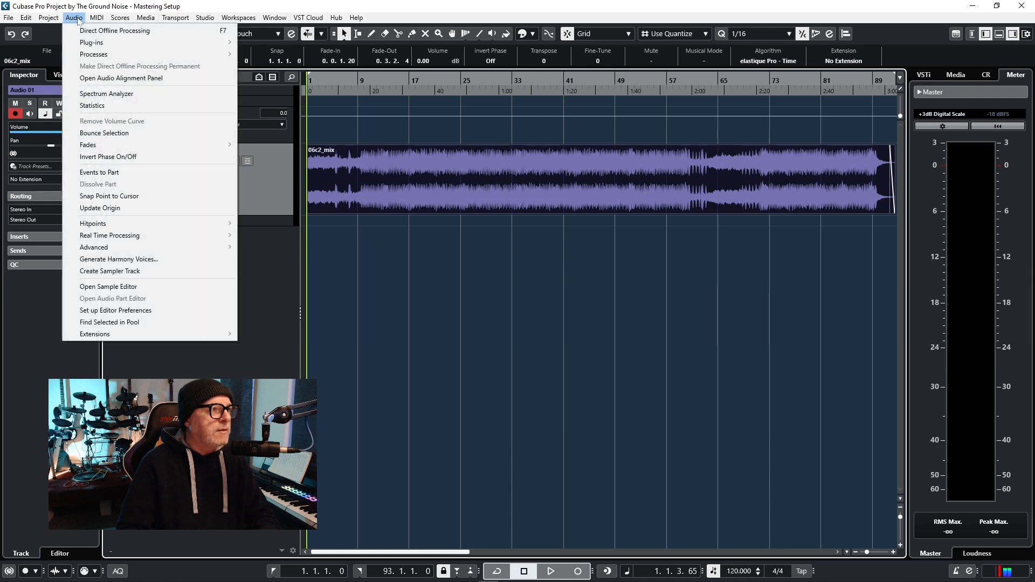
pyautogui.click(143, 96)
pyautogui.moveTo(332, 156); pyautogui.dragTo(334, 114)
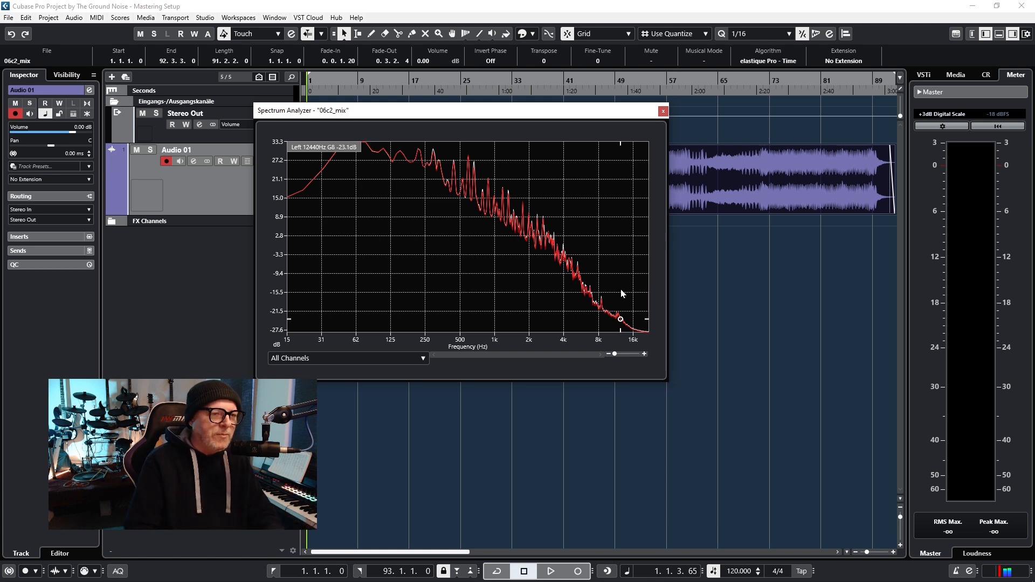
pyautogui.click(663, 112)
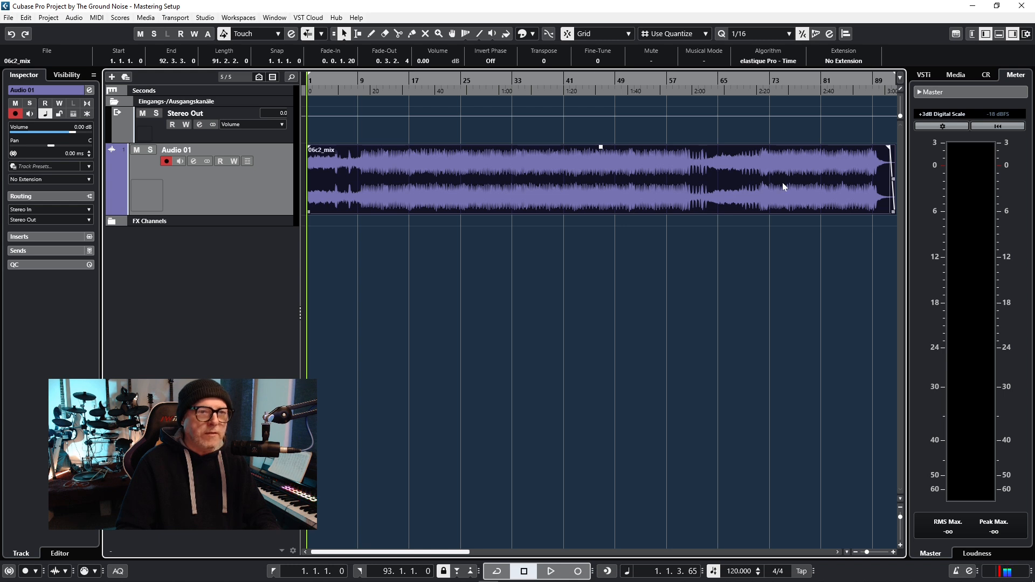
pyautogui.click(551, 292)
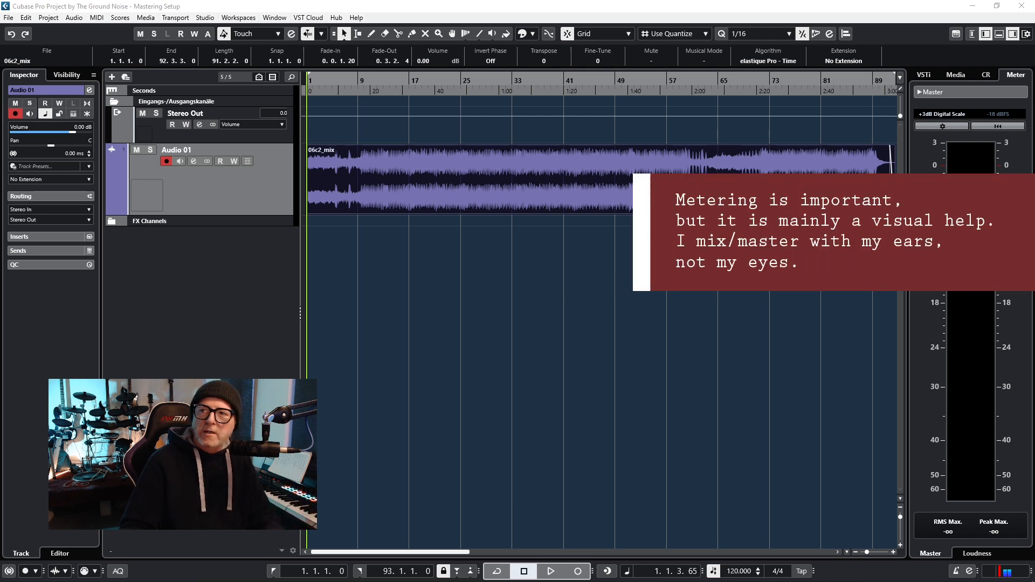
pyautogui.moveTo(1034, 116); pyautogui.dragTo(384, 76)
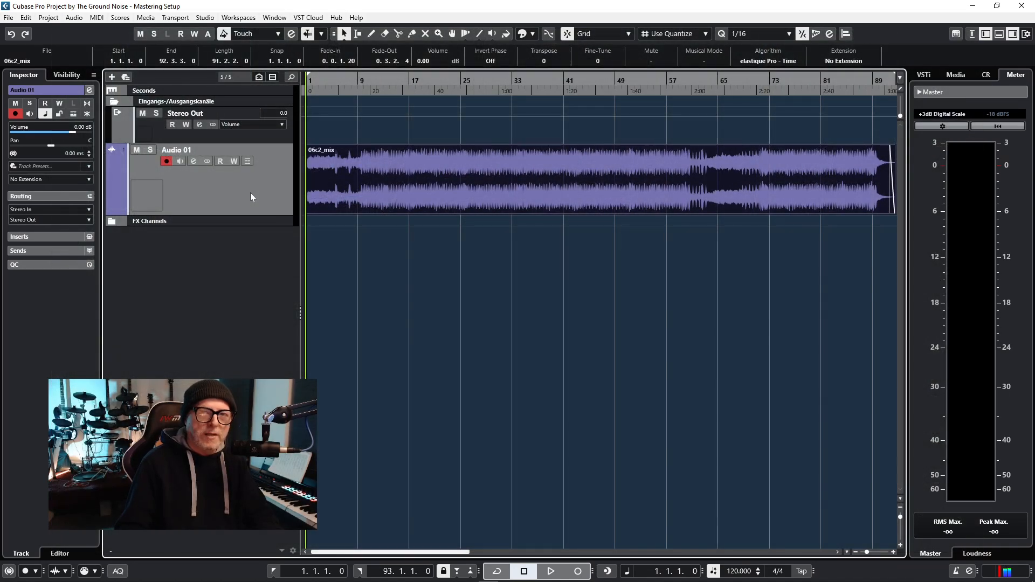
# Step: Show the insert chain of the Stereo Out channel and view the Frequency and StereoEnhancer plug-ins
pyautogui.click(237, 136)
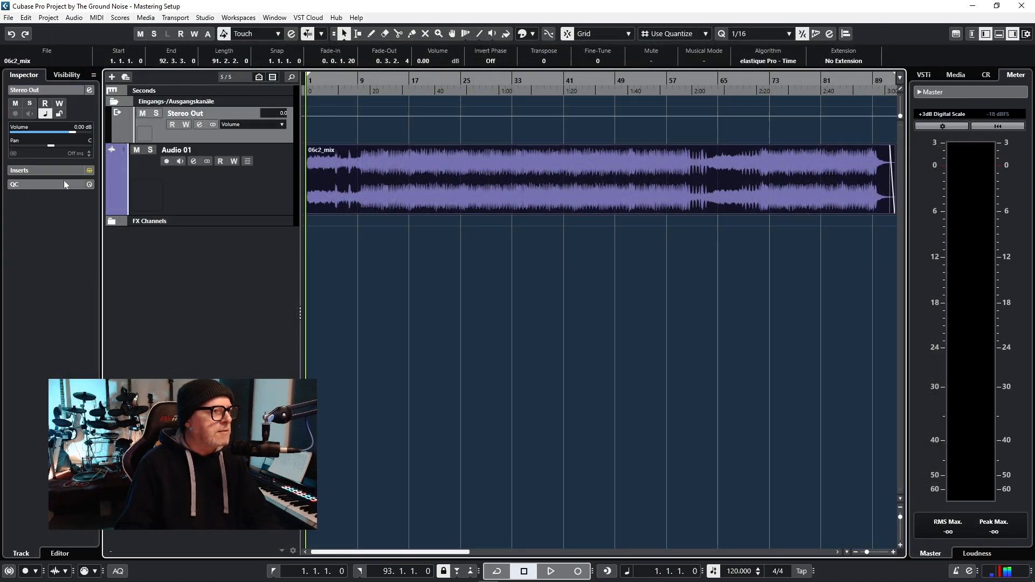
pyautogui.click(37, 173)
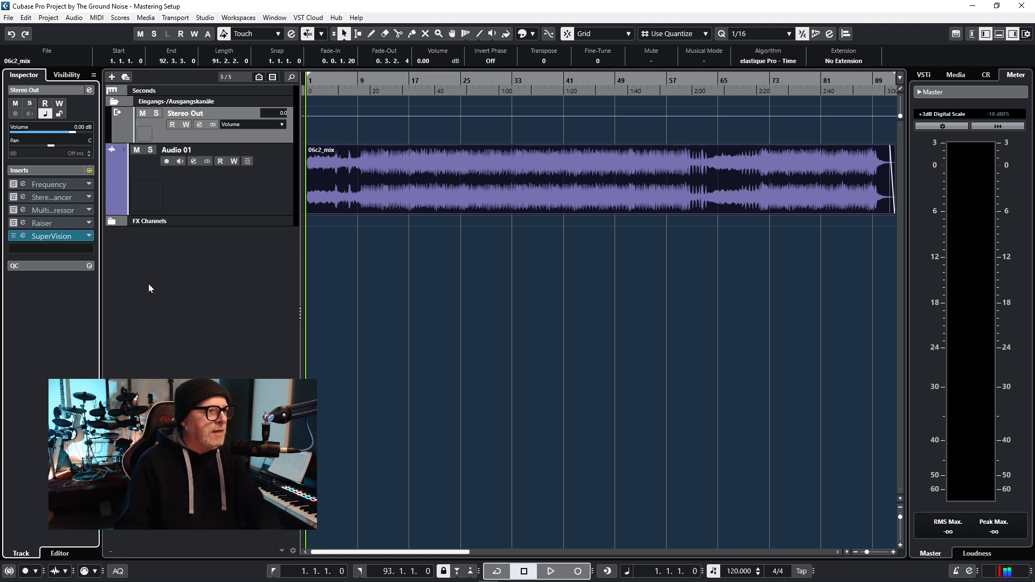
pyautogui.click(24, 184)
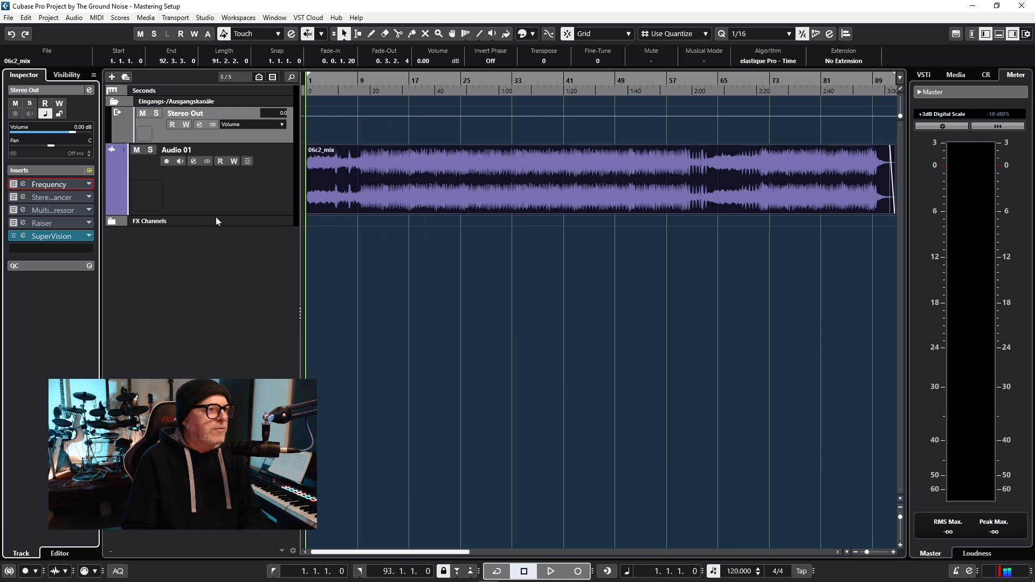
pyautogui.click(24, 198)
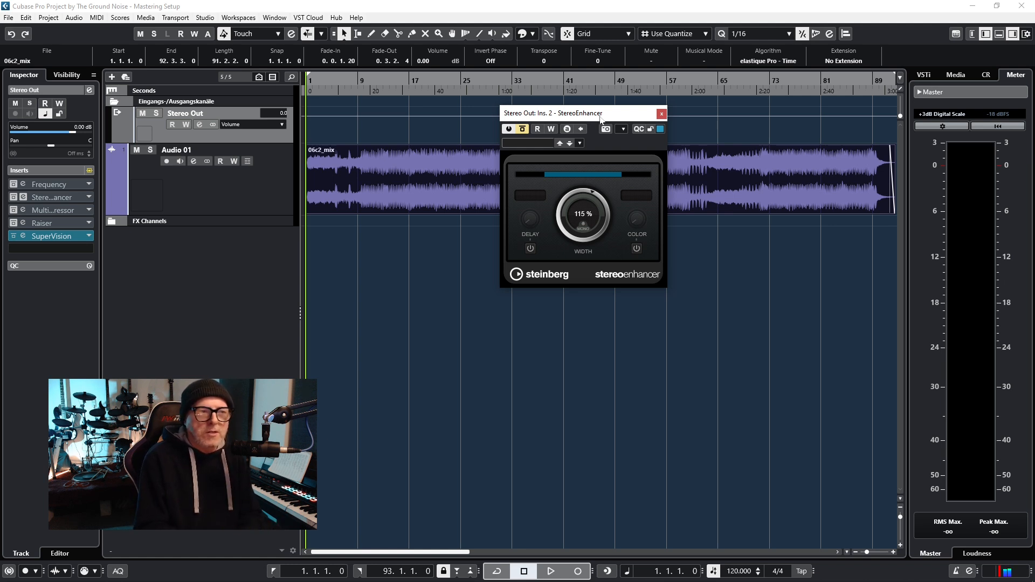
pyautogui.click(662, 115)
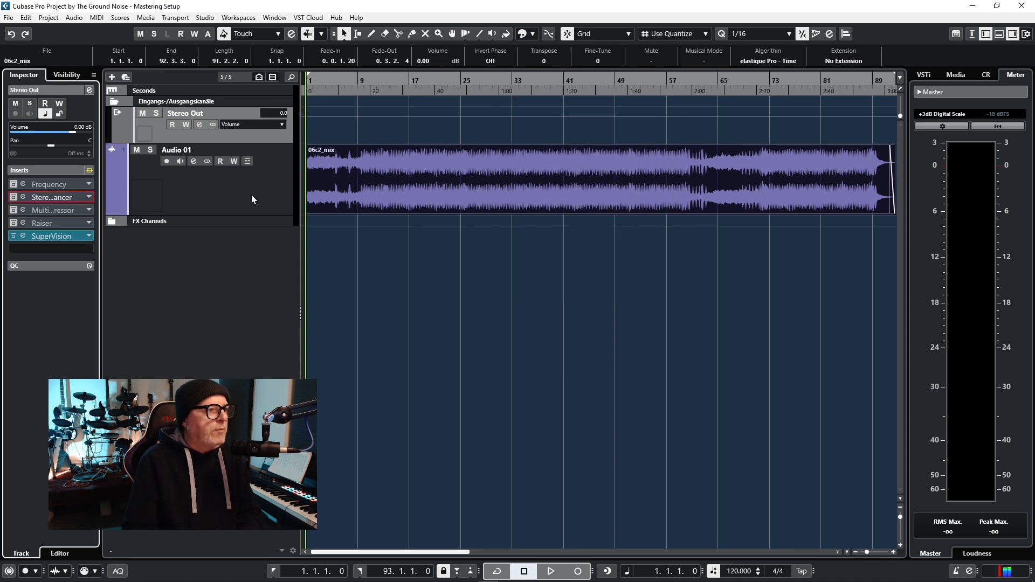
# Step: In the Frequency equalizer on Stereo Out, switch band 3 on in Mid/Side mode and show its Side channel settings
pyautogui.click(24, 185)
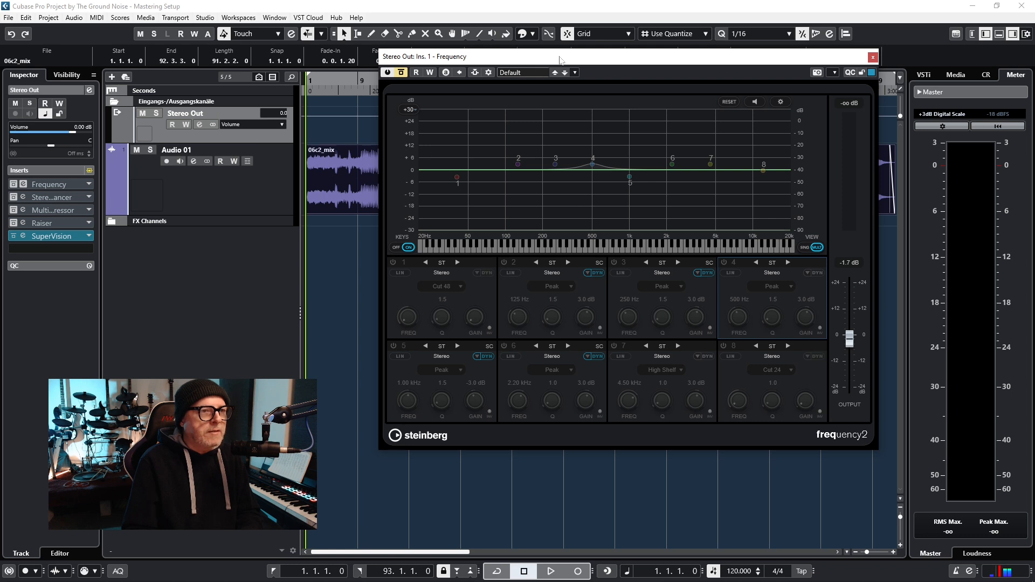
pyautogui.click(677, 262)
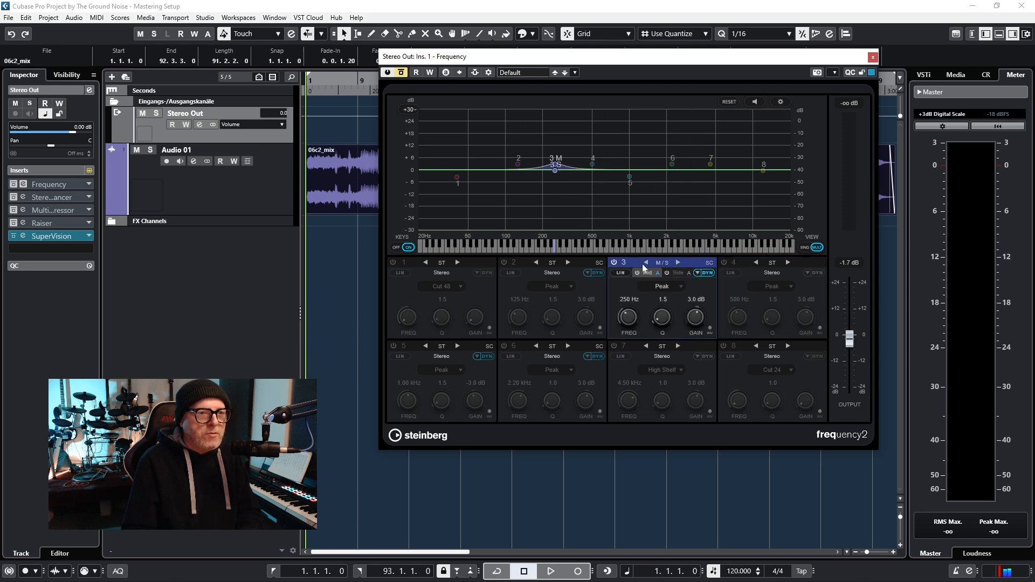
pyautogui.click(679, 274)
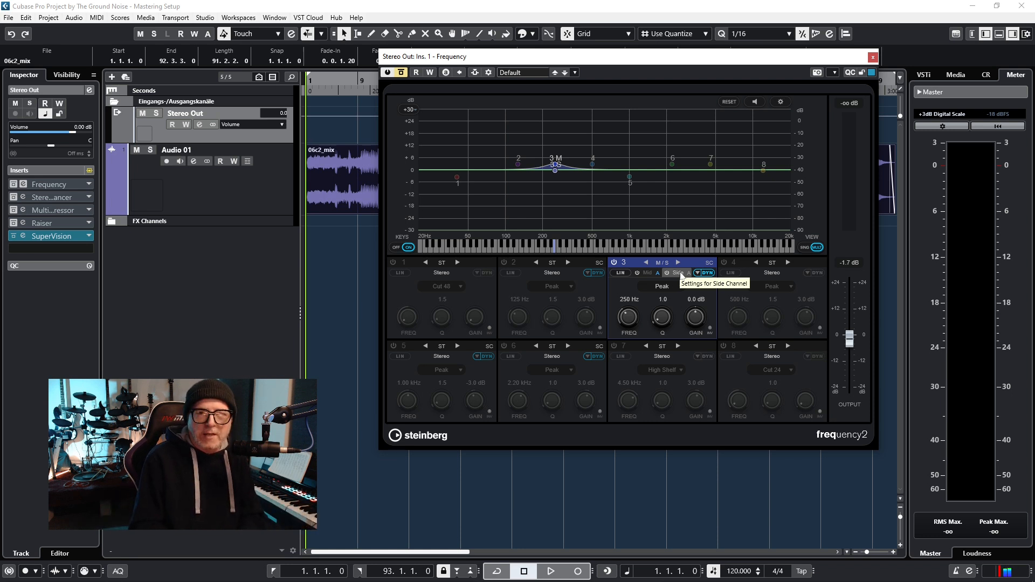
pyautogui.click(874, 57)
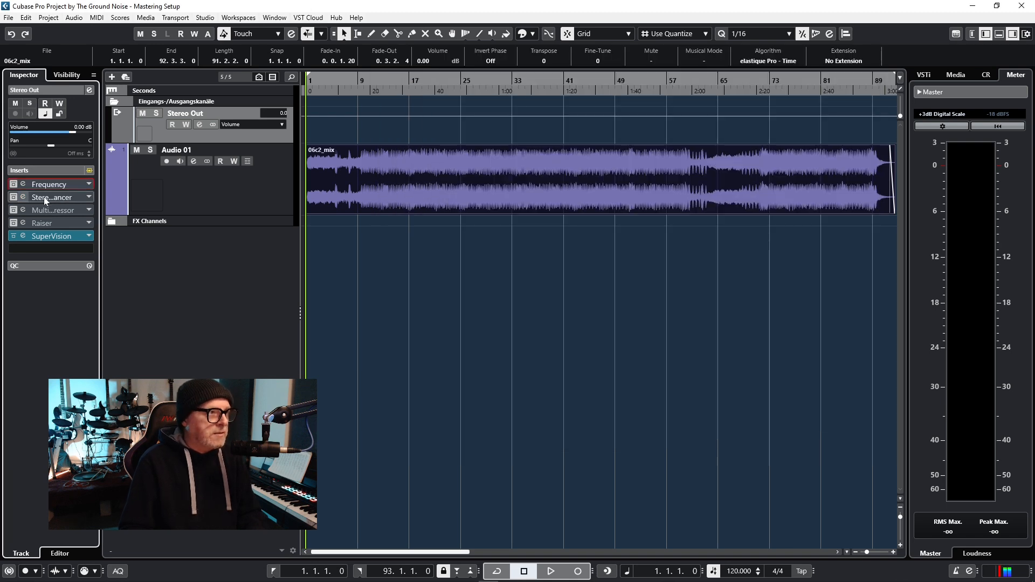
# Step: Review the width setting of the StereoEnhancer on the Stereo Out channel again
pyautogui.click(23, 197)
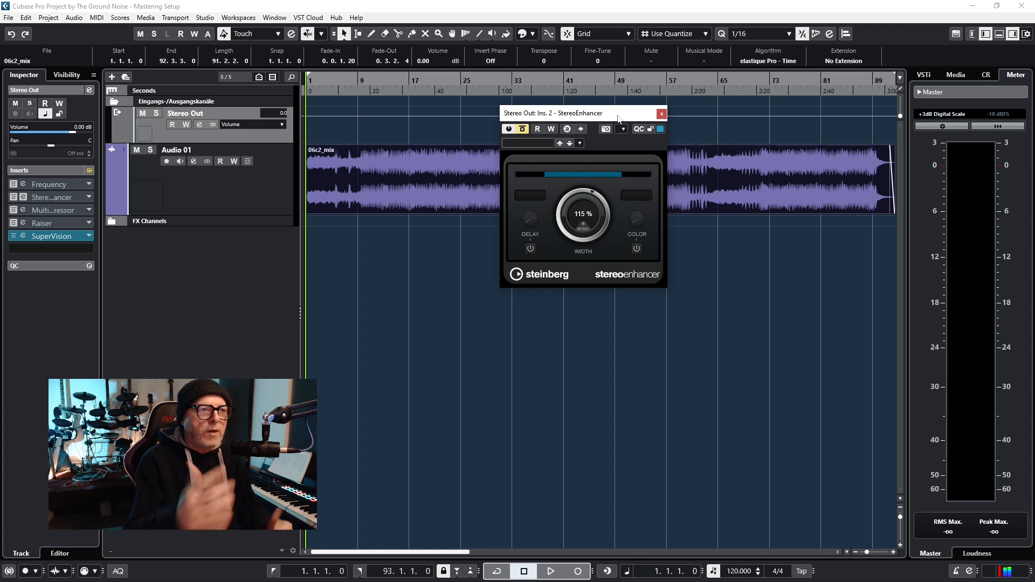
pyautogui.click(662, 114)
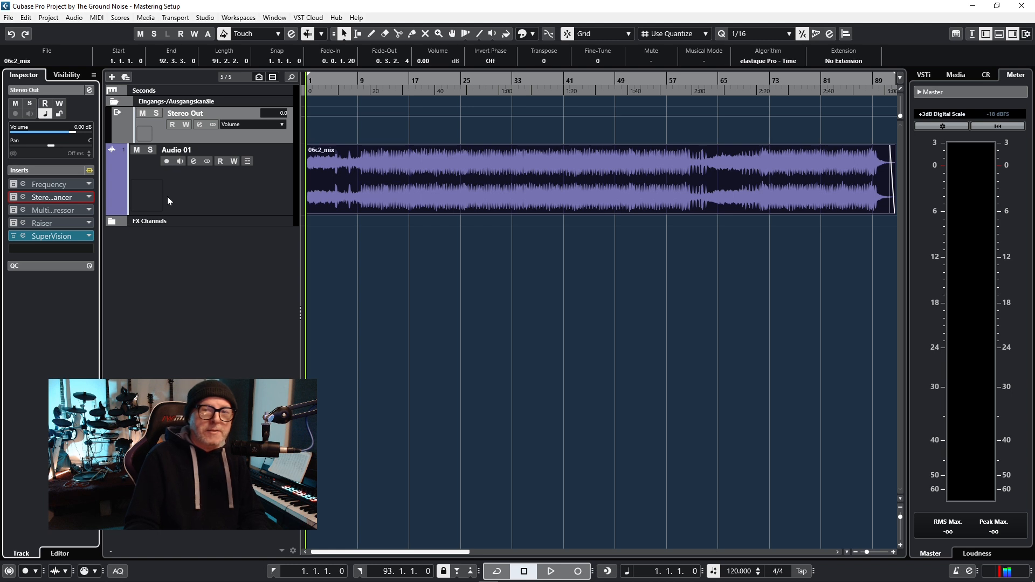
# Step: In the MultibandCompressor, bypass band 3 and move the two lower crossovers to about 312 Hz and 6 kHz
pyautogui.click(45, 209)
pyautogui.moveTo(300, 159); pyautogui.dragTo(515, 74)
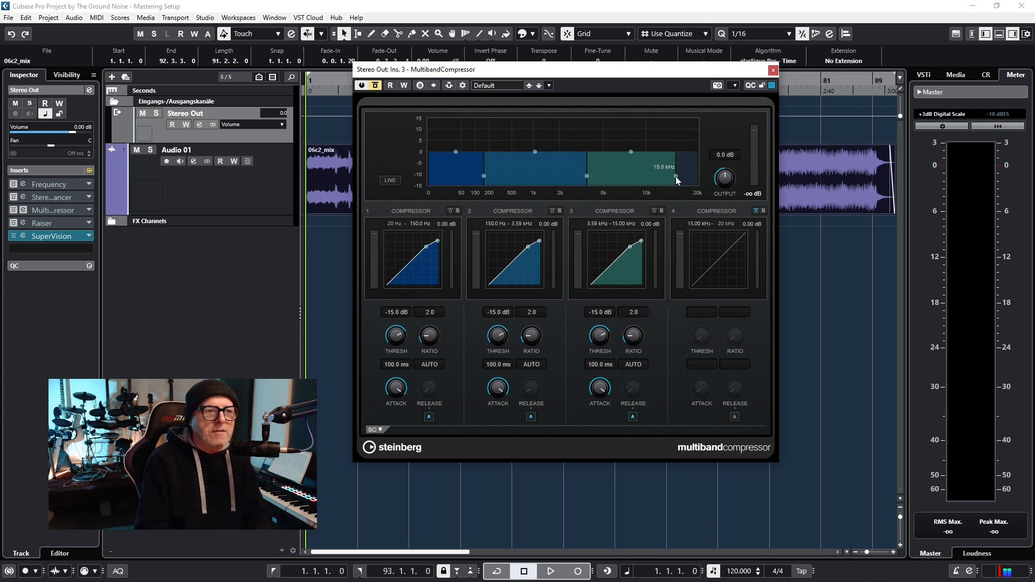
pyautogui.click(654, 211)
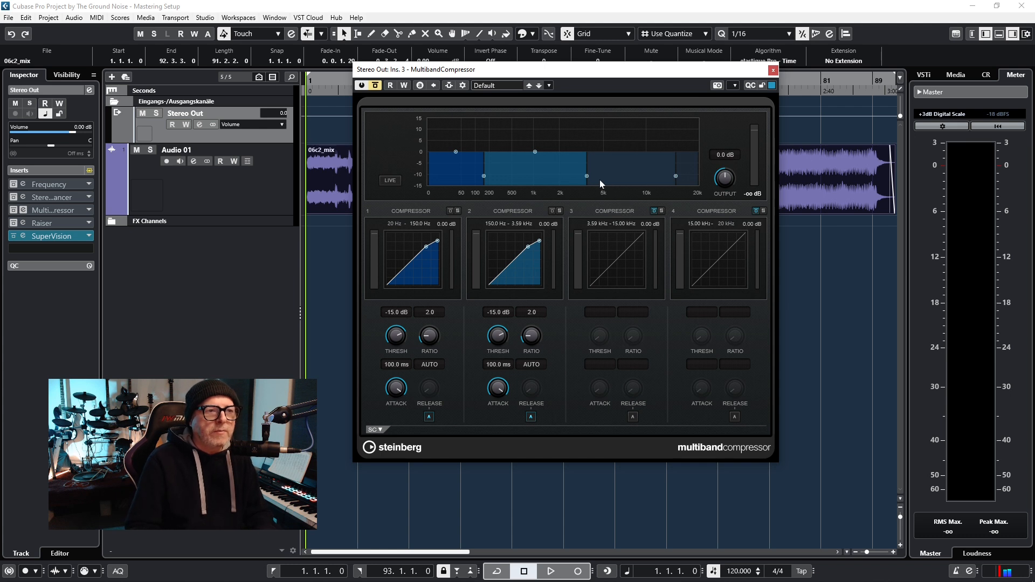
pyautogui.moveTo(587, 176); pyautogui.dragTo(614, 175)
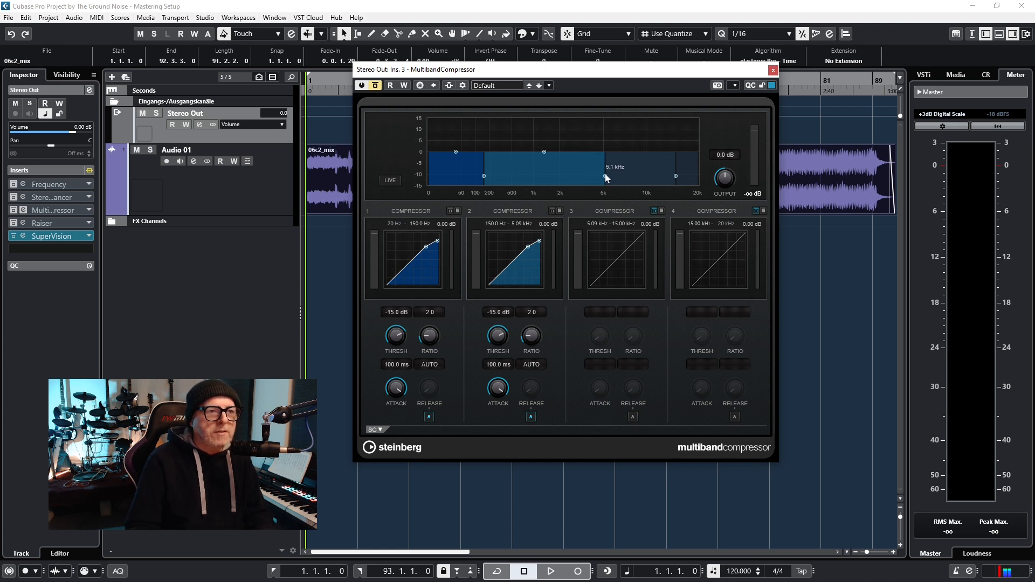
pyautogui.moveTo(483, 175); pyautogui.dragTo(513, 173)
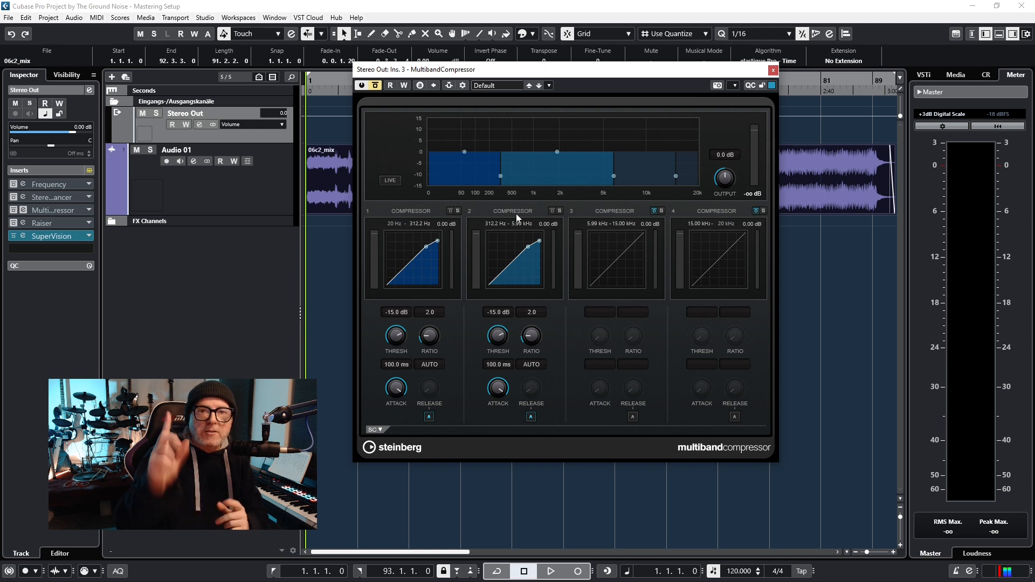
pyautogui.click(773, 71)
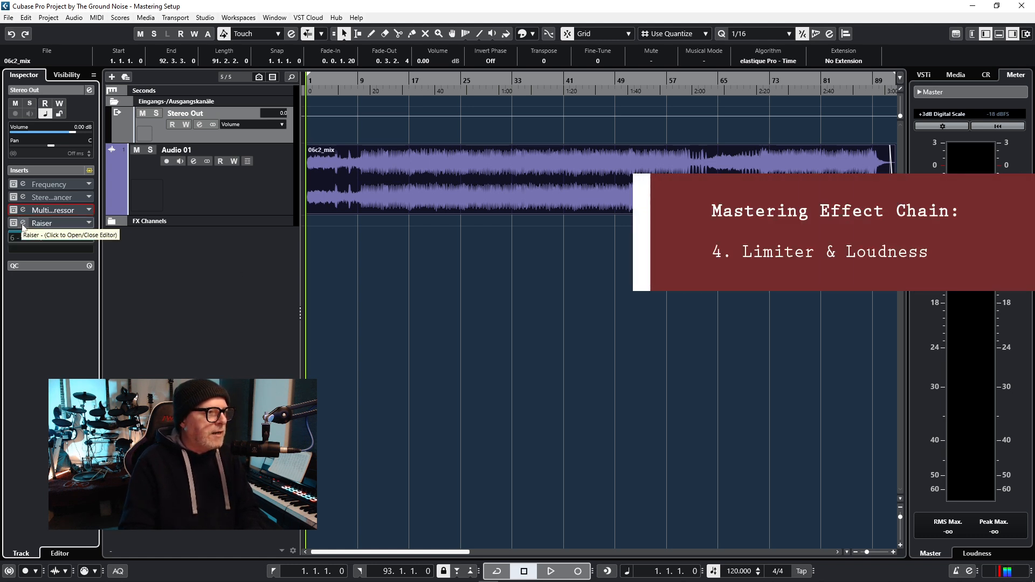
# Step: Open the Raiser limiter on the Stereo Out channel to view its gain and ceiling settings
pyautogui.click(32, 224)
pyautogui.moveTo(498, 171); pyautogui.dragTo(493, 107)
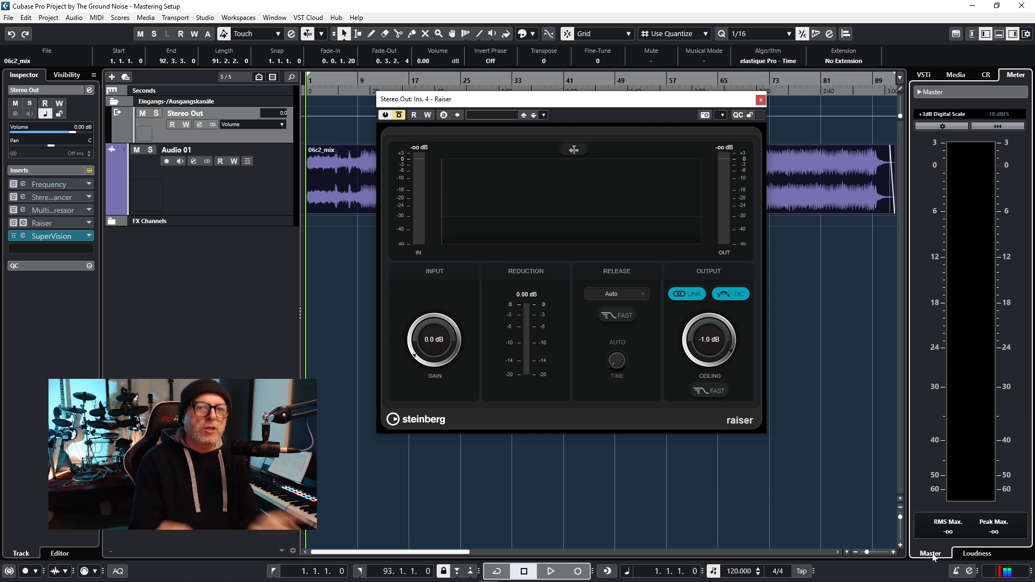
# Step: Show the Loudness meter and try adjusting the input gain of the Raiser limiter on Stereo Out
pyautogui.click(977, 553)
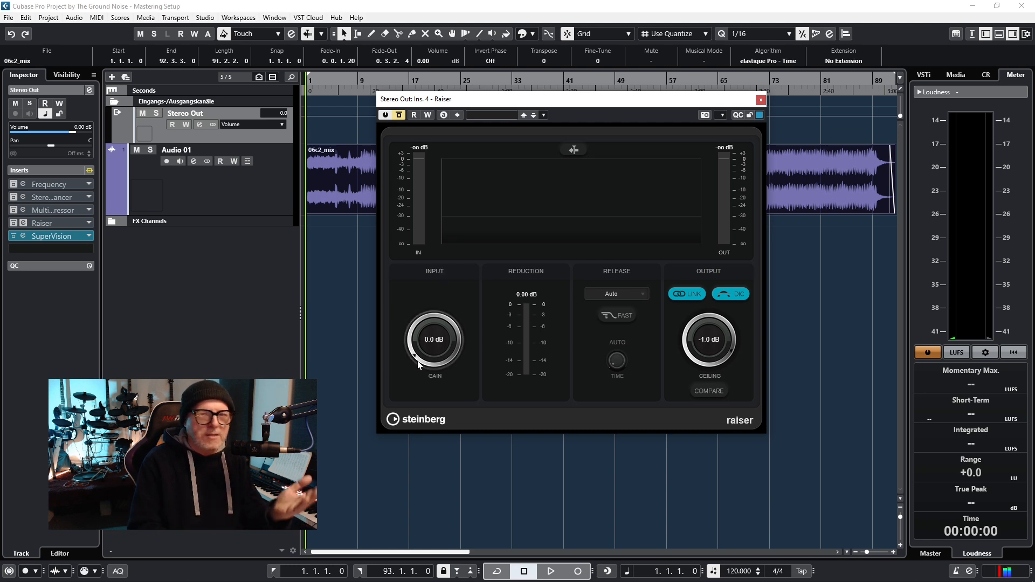
pyautogui.moveTo(417, 361); pyautogui.dragTo(425, 287)
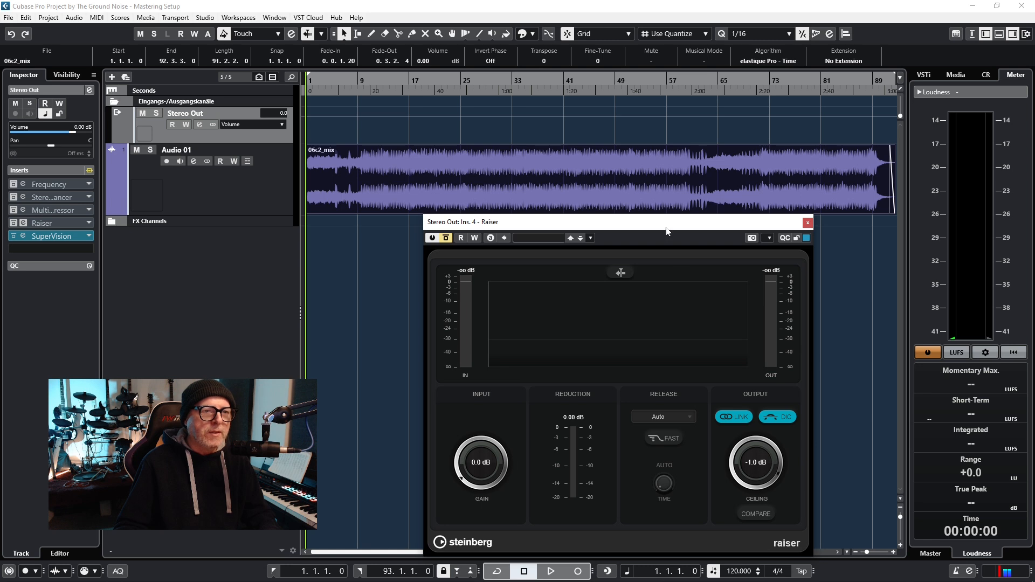
pyautogui.moveTo(670, 228); pyautogui.dragTo(701, 106)
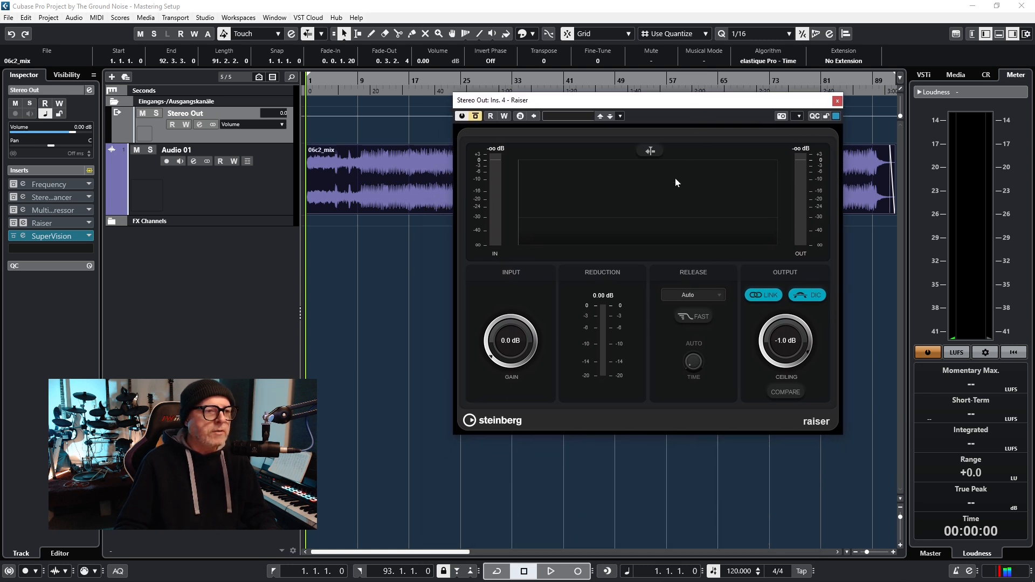
pyautogui.moveTo(491, 358); pyautogui.dragTo(488, 340)
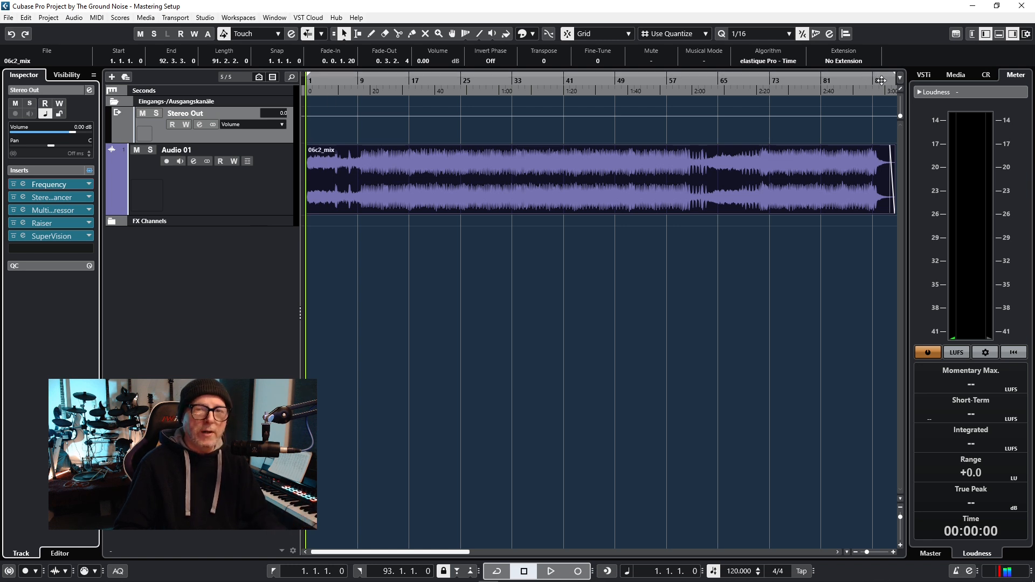
# Step: Open the audio mixdown export and add Mastering Setup from Stereo Out to the export queue as a 44.1 kHz, 16-bit interleaved Wave
pyautogui.click(8, 17)
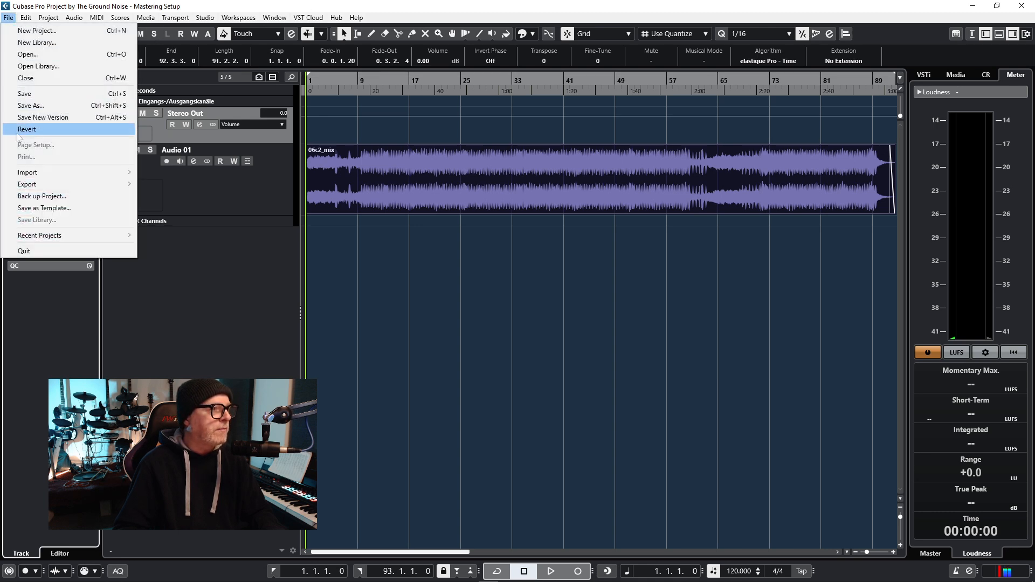
pyautogui.moveTo(64, 184)
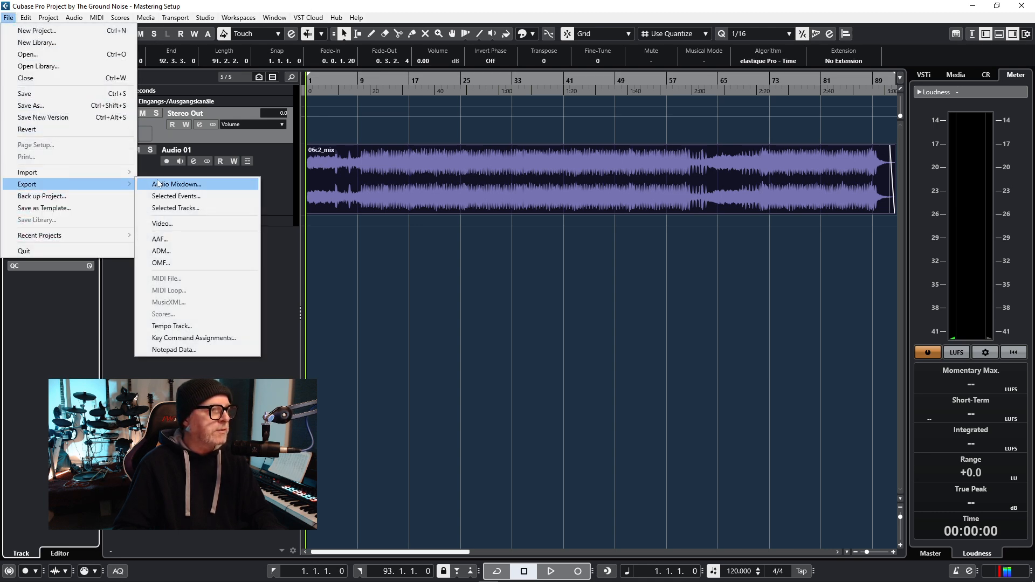
pyautogui.click(225, 185)
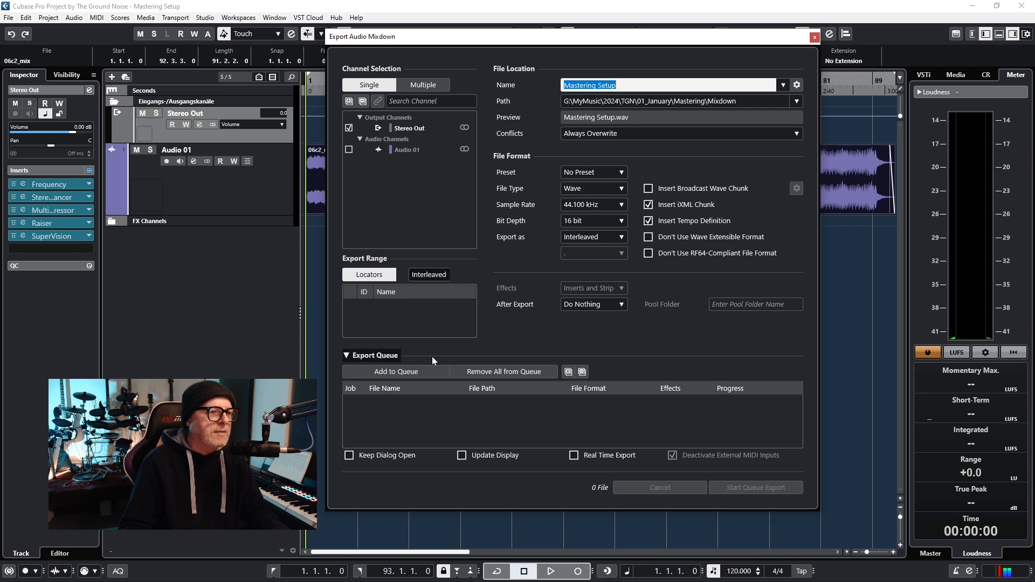
pyautogui.click(366, 358)
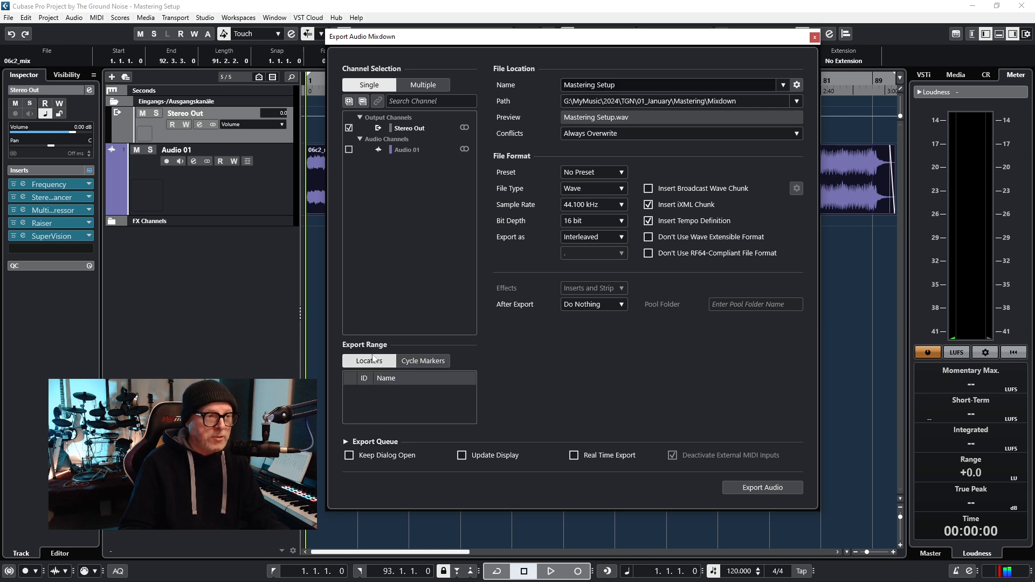
pyautogui.click(373, 443)
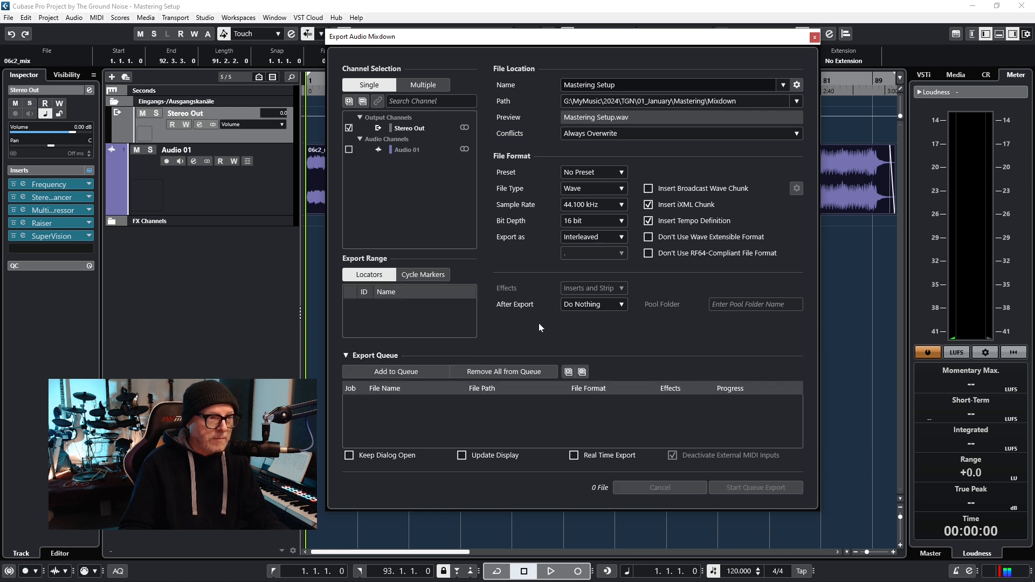
pyautogui.click(418, 370)
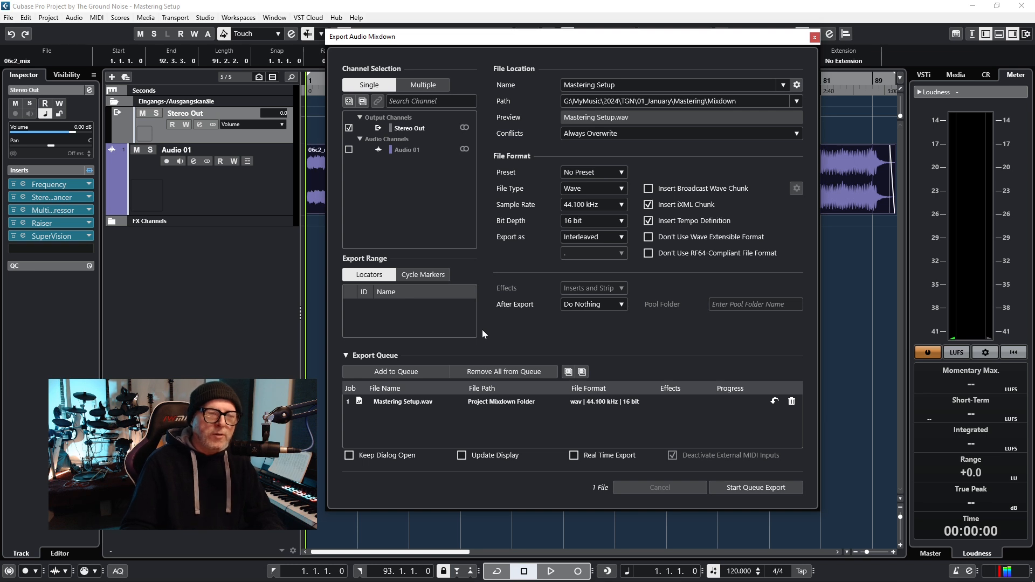
# Step: Apply the mp3 preset, check the ID3 tag settings and add Mastering Setup as an MP3 job to the export queue
pyautogui.click(595, 173)
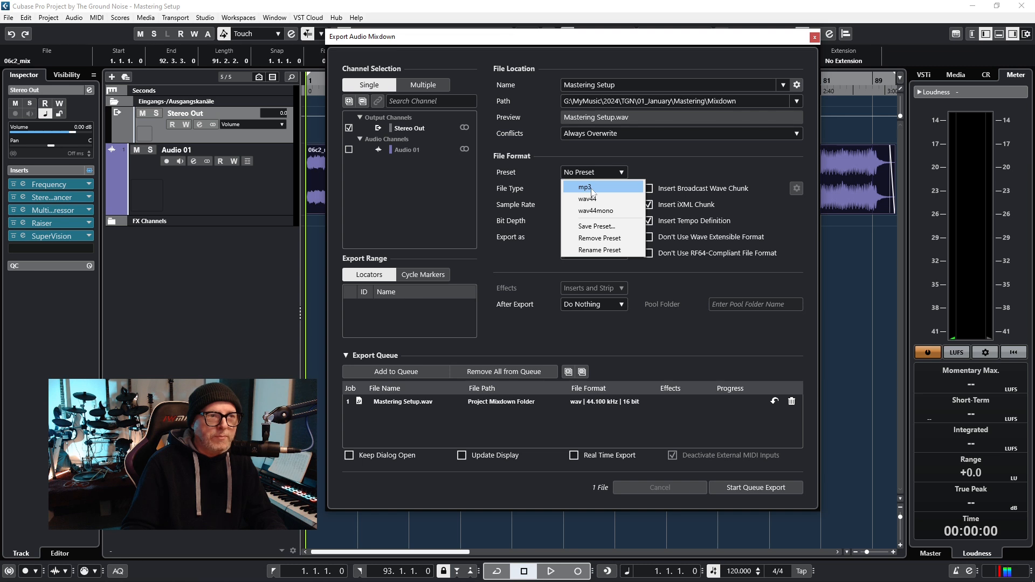
pyautogui.click(596, 188)
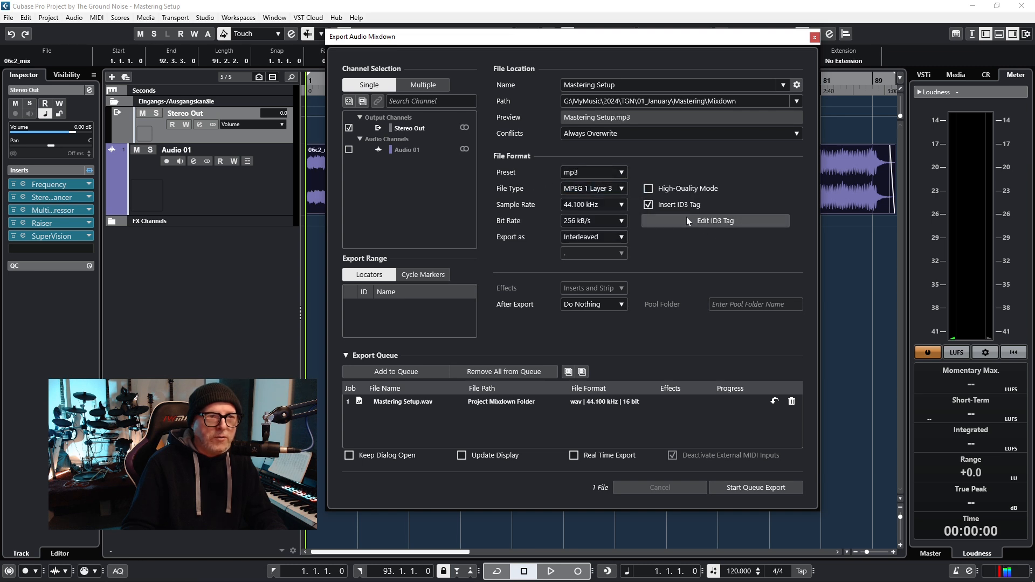
pyautogui.click(718, 222)
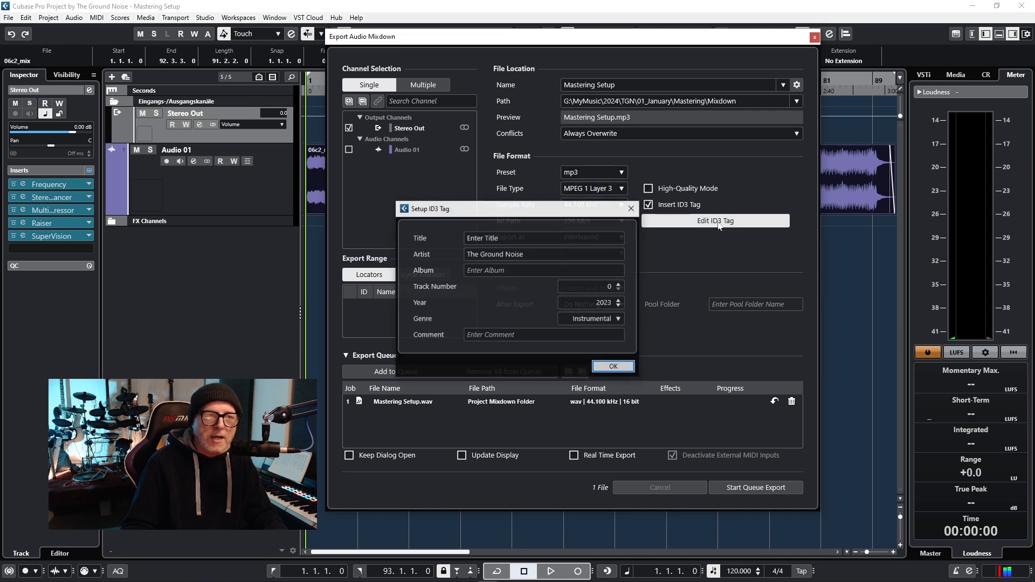
pyautogui.click(631, 211)
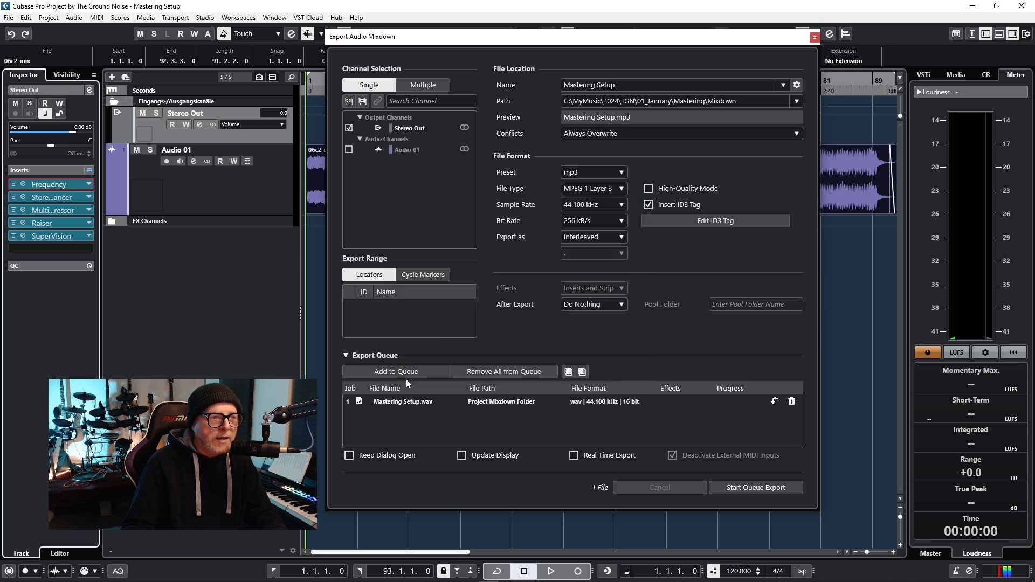
pyautogui.click(424, 371)
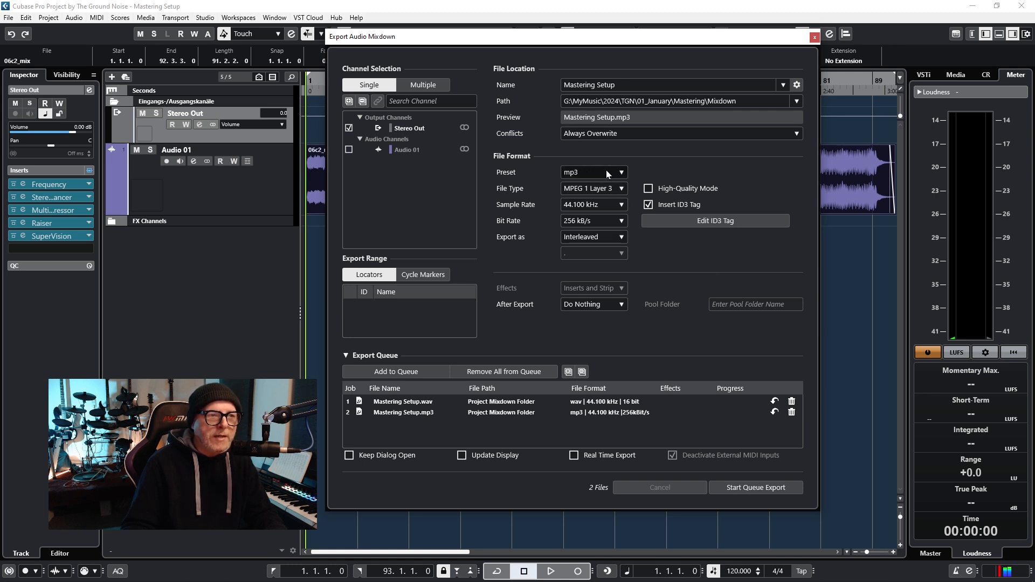
# Step: Apply the wav44mono preset, name the file Mastering Setup_mono and add this mono downmix to the export queue
pyautogui.click(622, 173)
pyautogui.click(593, 212)
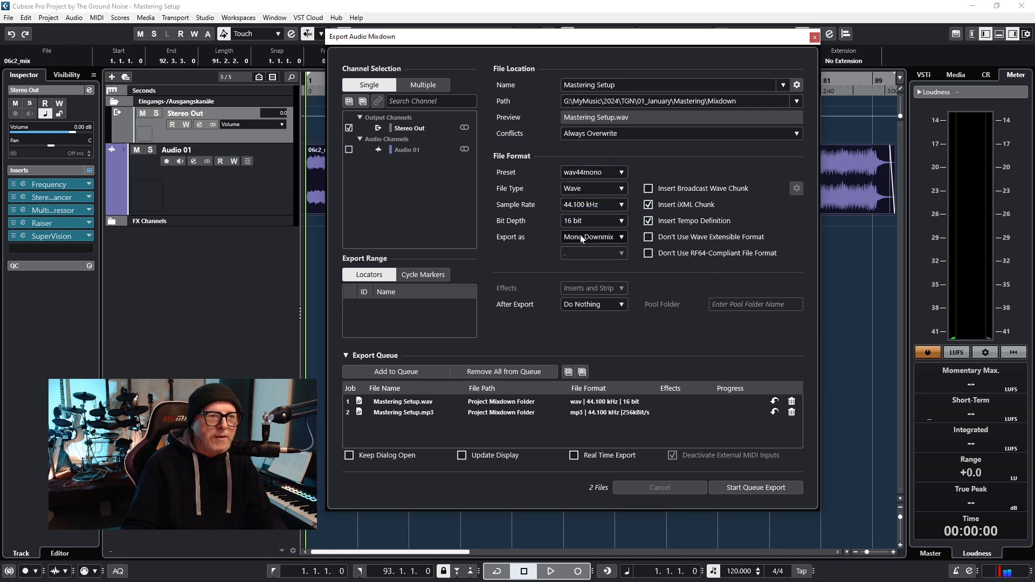
pyautogui.click(626, 84)
pyautogui.click(627, 85)
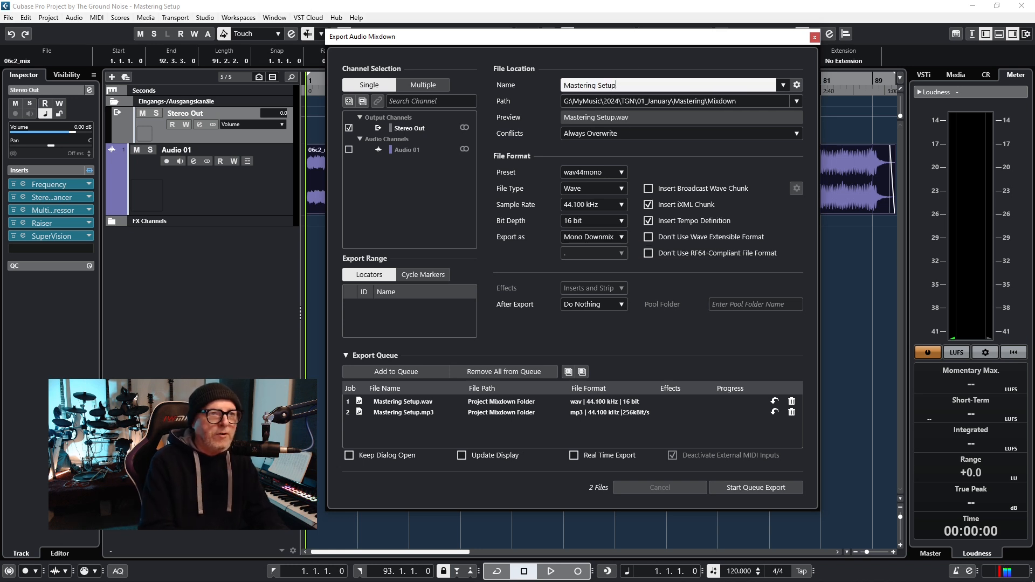
pyautogui.write('_mono')
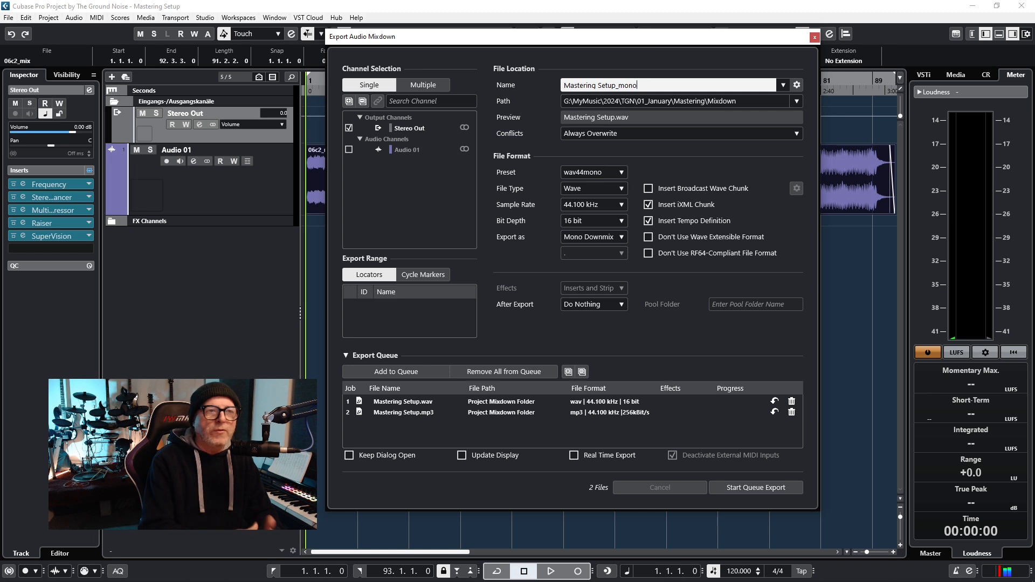
pyautogui.click(406, 372)
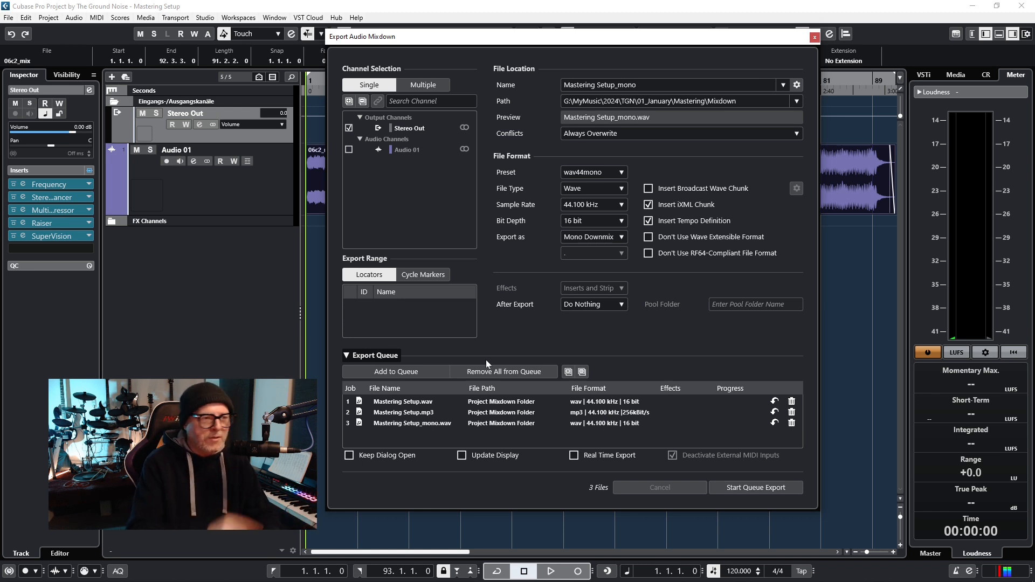
# Step: Set the after-export action to Create Audio Track and start the mixdown export
pyautogui.click(776, 489)
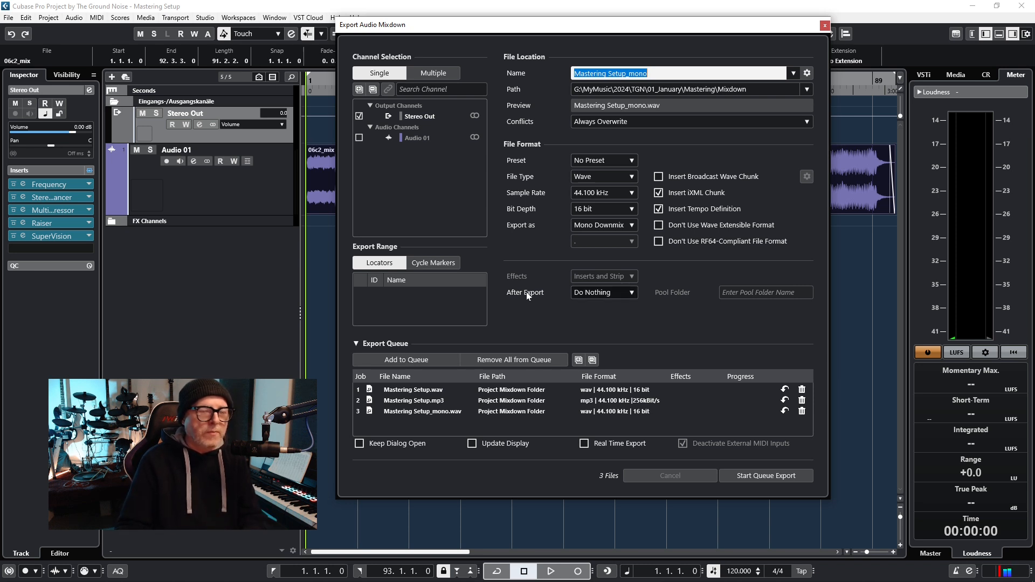
pyautogui.click(632, 294)
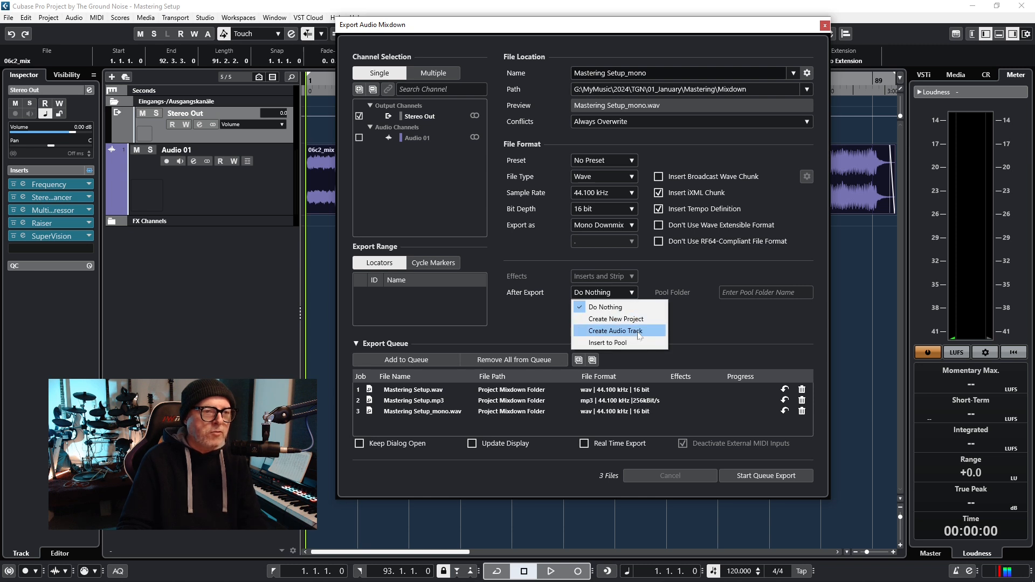
pyautogui.click(661, 333)
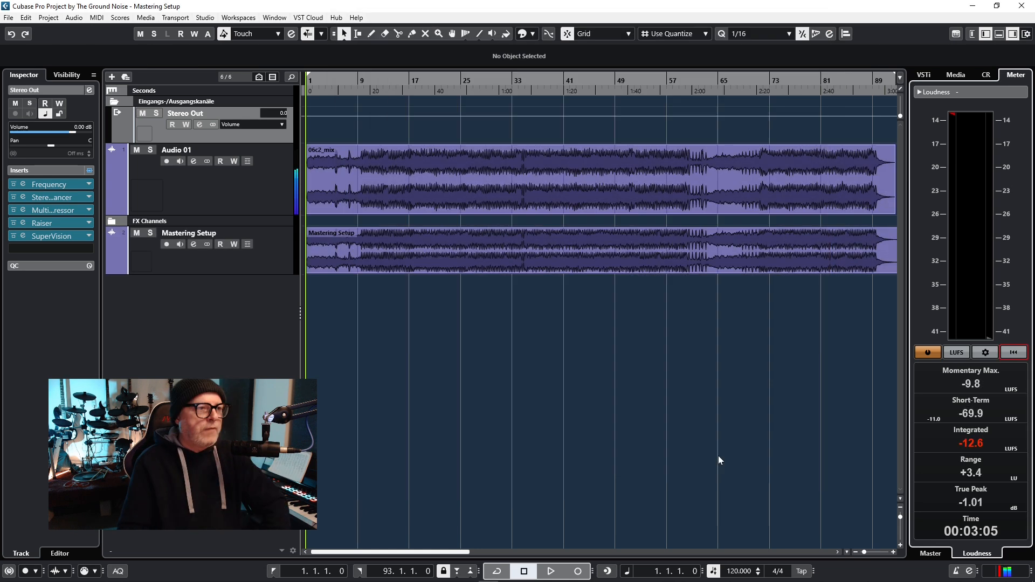
# Step: Examine the level and loudness statistics of the exported Mastering Setup event
pyautogui.click(502, 252)
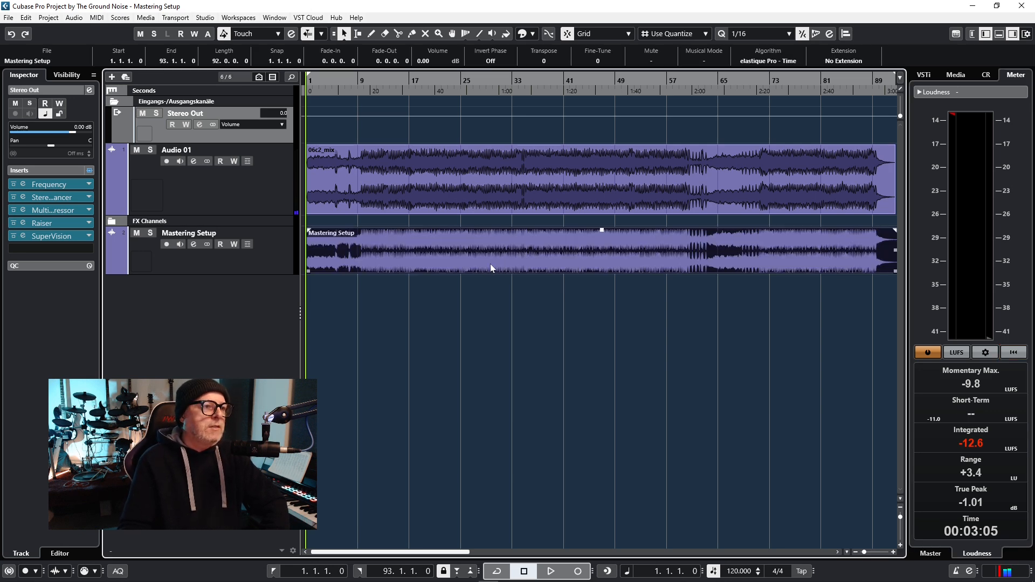
pyautogui.click(74, 17)
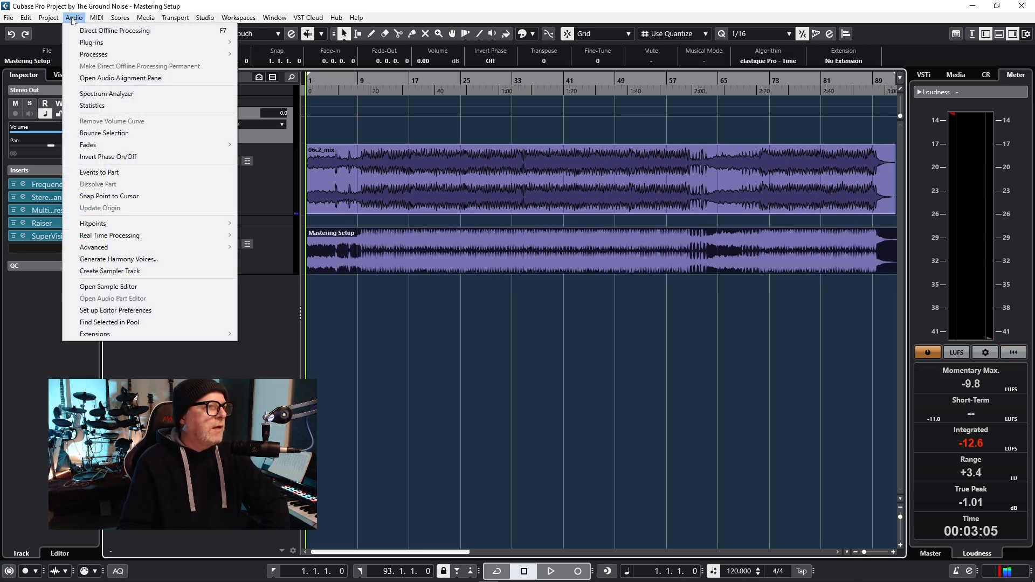
pyautogui.click(92, 105)
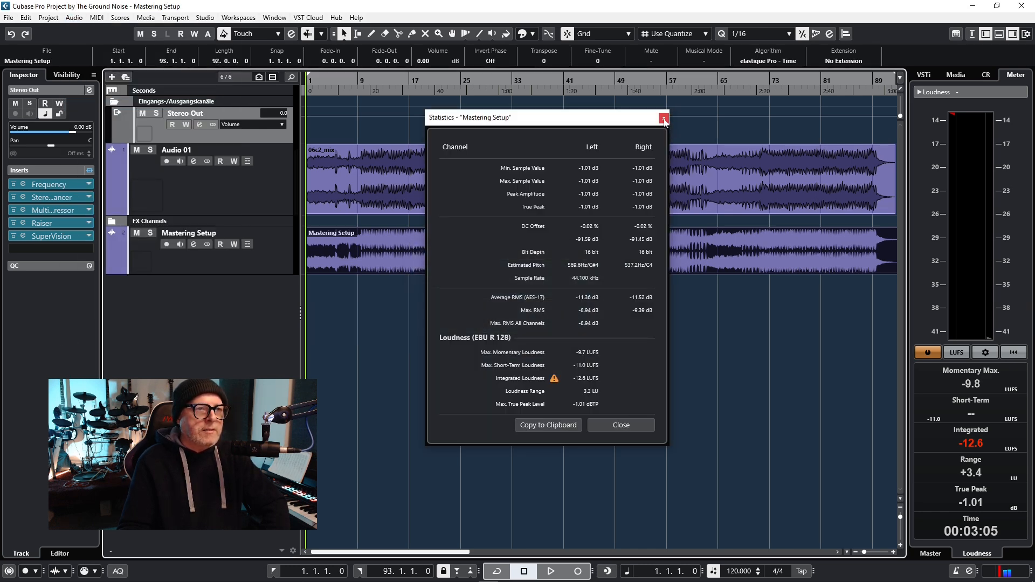
pyautogui.click(664, 118)
# Step: Select the Mastering Setup track and reselect the Stereo Out channel
pyautogui.click(247, 253)
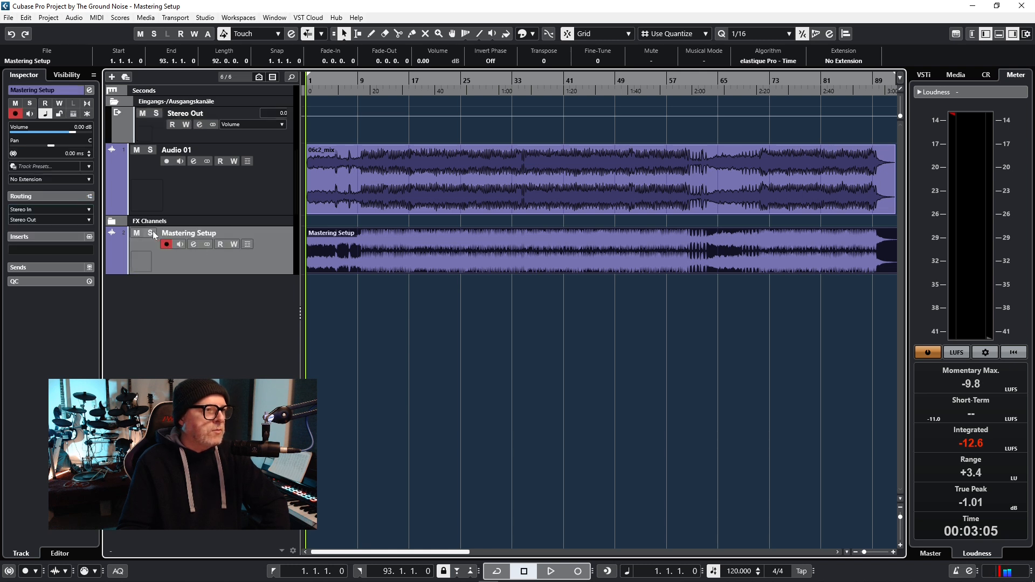
pyautogui.click(153, 130)
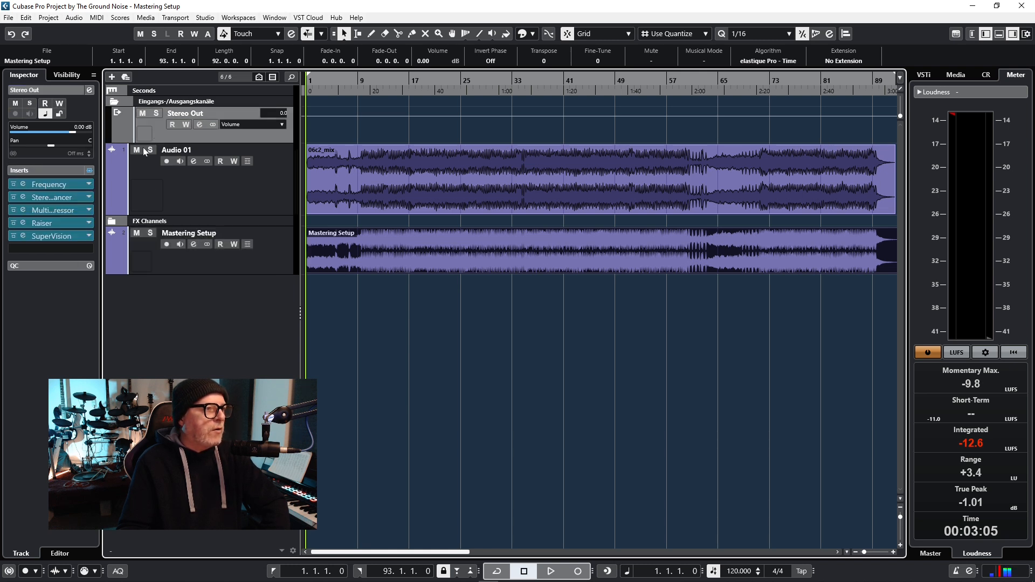